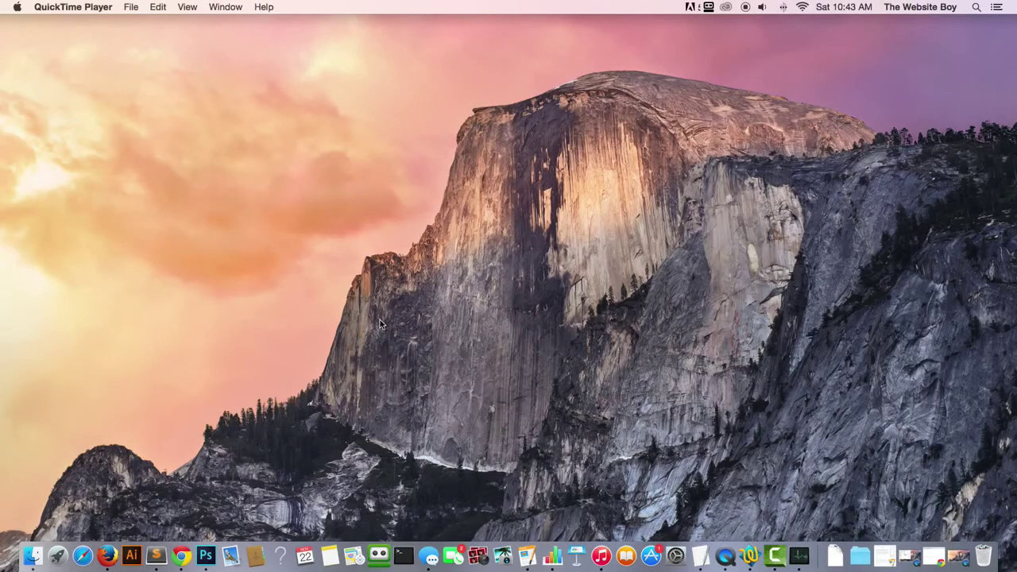
- Switch to Chrome and widen its window to span the full width of the screen
{"action": "left_click", "coordinate": [182, 556]}
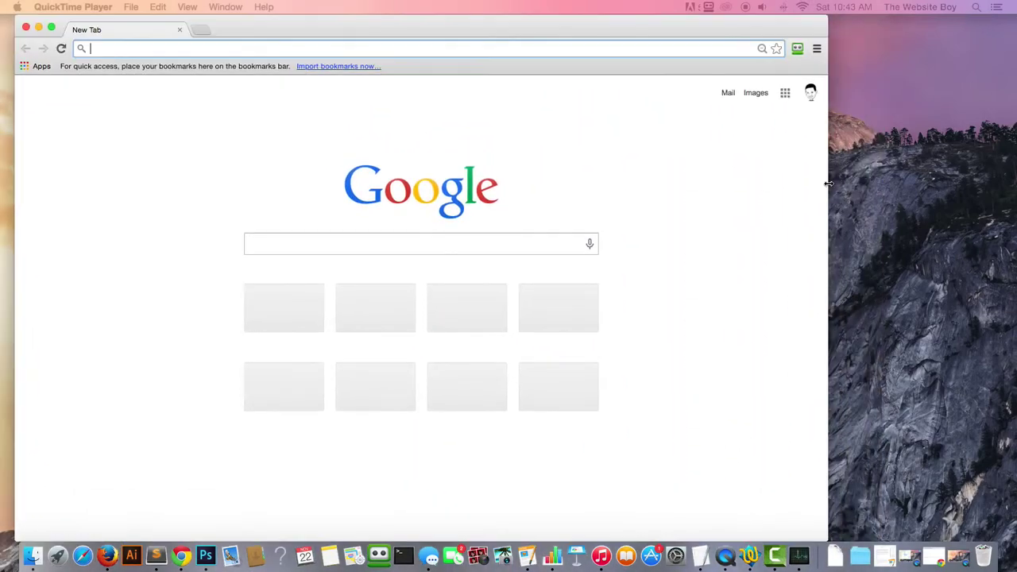
{"action": "left_click_drag", "start_coordinate": [828, 188], "coordinate": [1002, 172]}
{"action": "left_click_drag", "start_coordinate": [787, 29], "coordinate": [773, 29]}
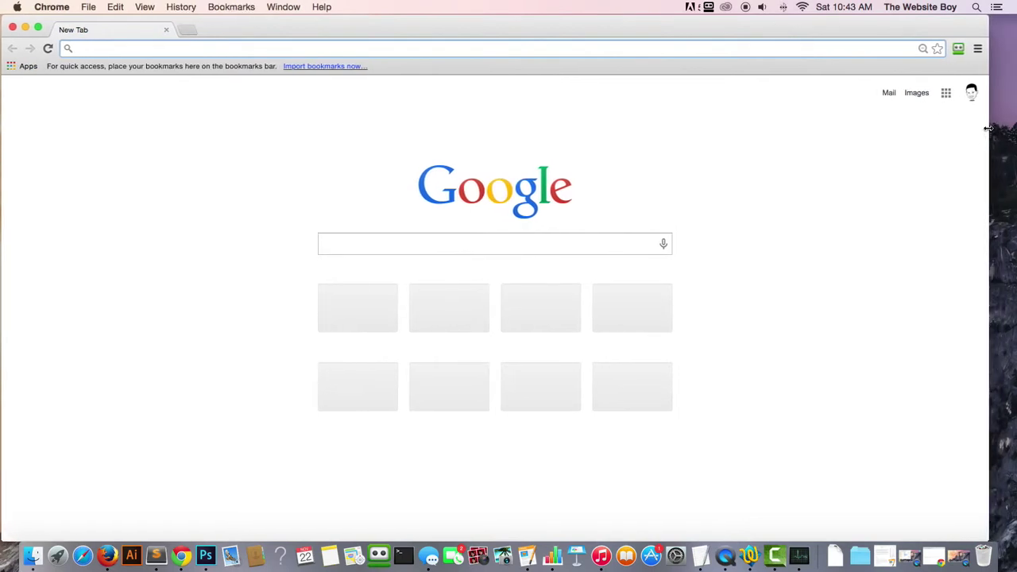
{"action": "left_click_drag", "start_coordinate": [989, 129], "coordinate": [1015, 130]}
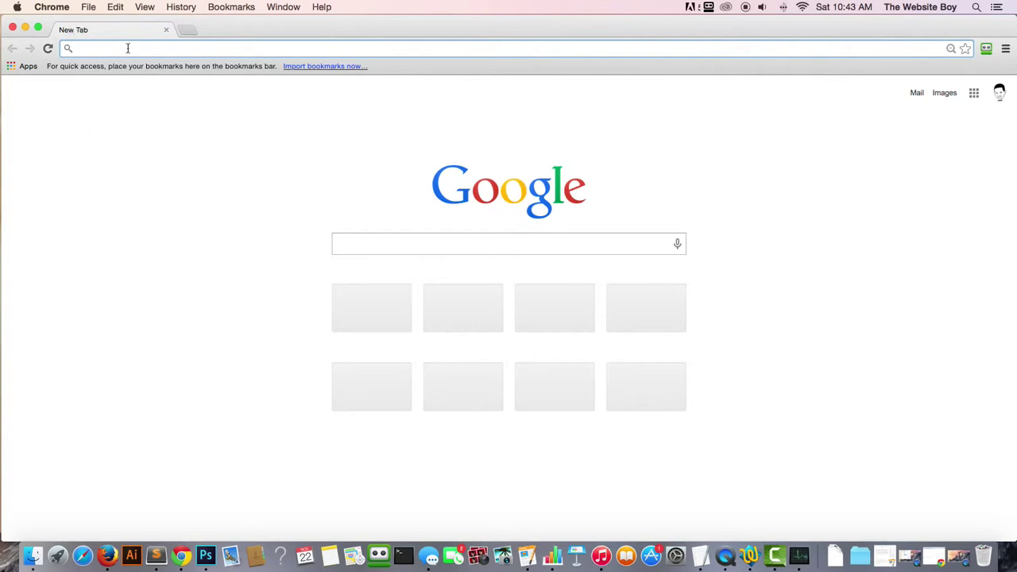
- Load computerprogrammer4u.com and log out of the site's WordPress account
{"action": "type", "text": "computerprogrammer4u.com"}
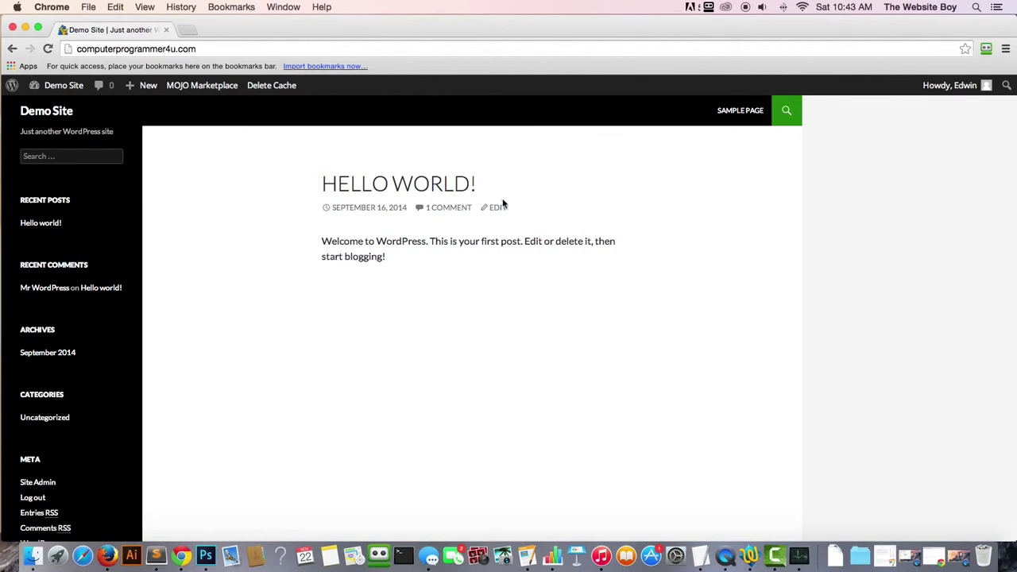
{"action": "left_click", "coordinate": [222, 49]}
{"action": "left_click", "coordinate": [221, 49]}
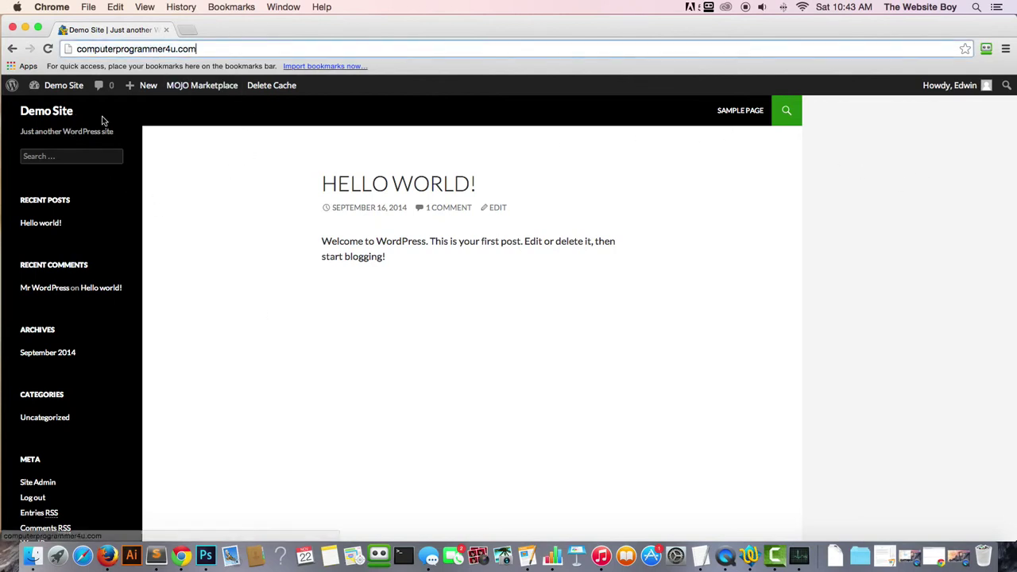
{"action": "left_click", "coordinate": [371, 156]}
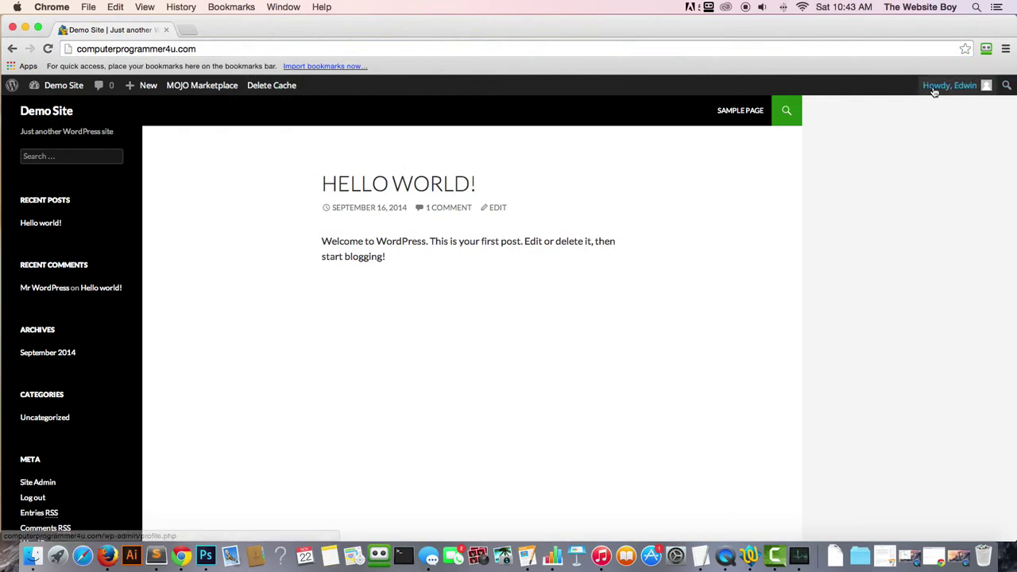
{"action": "mouse_move", "coordinate": [950, 85]}
{"action": "left_click", "coordinate": [914, 161]}
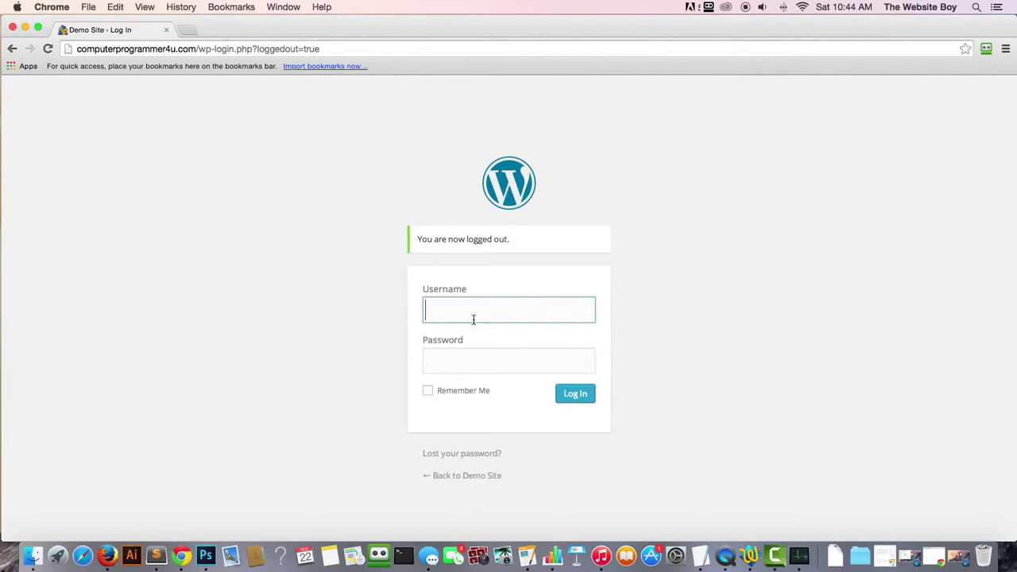
- Return from the logged-out page to the computerprogrammer4u.com homepage by removing the login path from the address
{"action": "left_click", "coordinate": [225, 48]}
{"action": "left_click", "coordinate": [234, 48]}
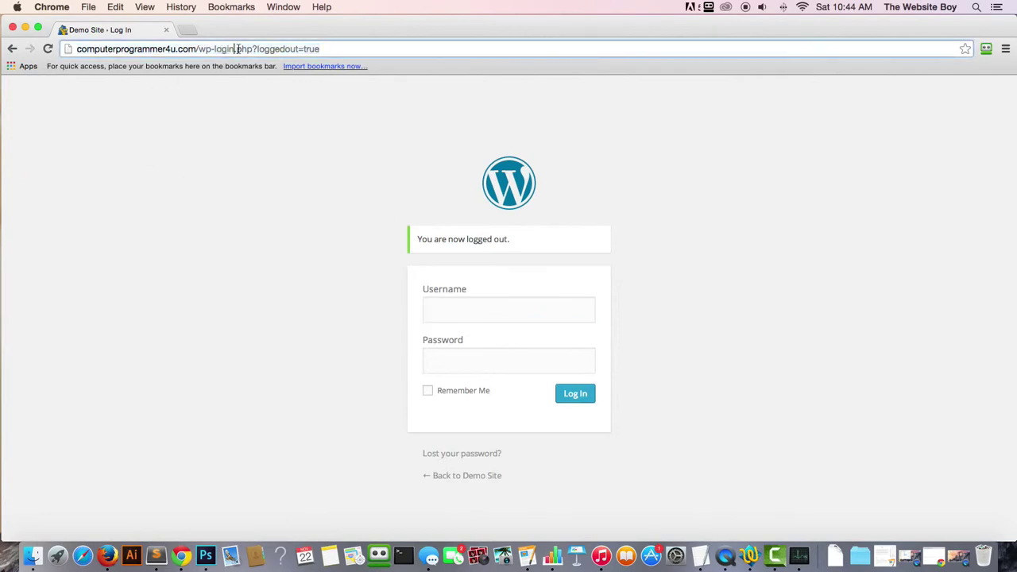
{"action": "left_click_drag", "start_coordinate": [233, 48], "coordinate": [521, 44]}
{"action": "key", "text": "BackSpace"}
{"action": "key", "text": "BackSpace"}
{"action": "key", "text": "BackSpace"}
{"action": "key", "text": "BackSpace"}
{"action": "key", "text": "BackSpace"}
{"action": "key", "text": "BackSpace"}
{"action": "key", "text": "BackSpace"}
{"action": "key", "text": "BackSpace"}
{"action": "key", "text": "BackSpace"}
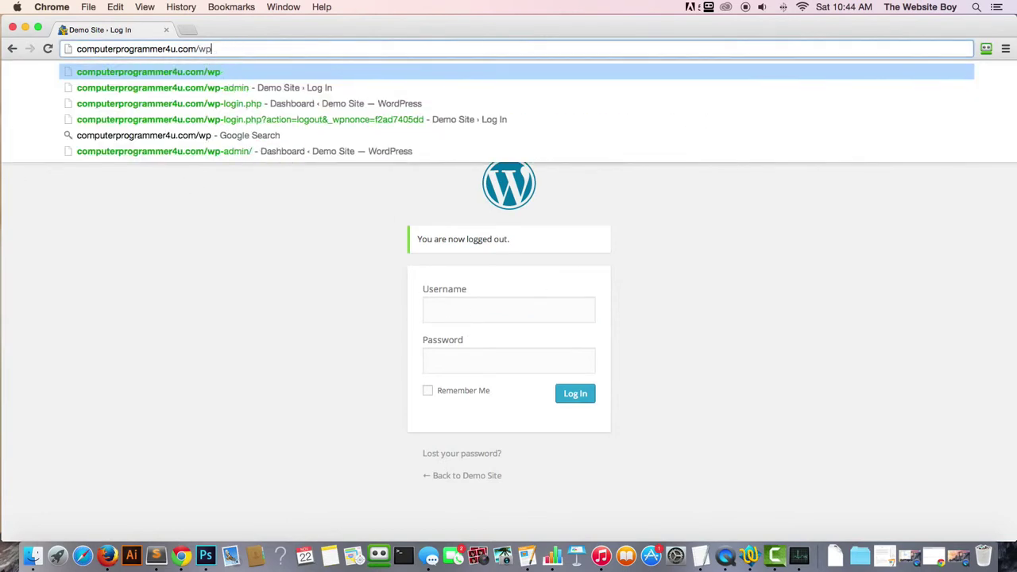
{"action": "key", "text": "Return"}
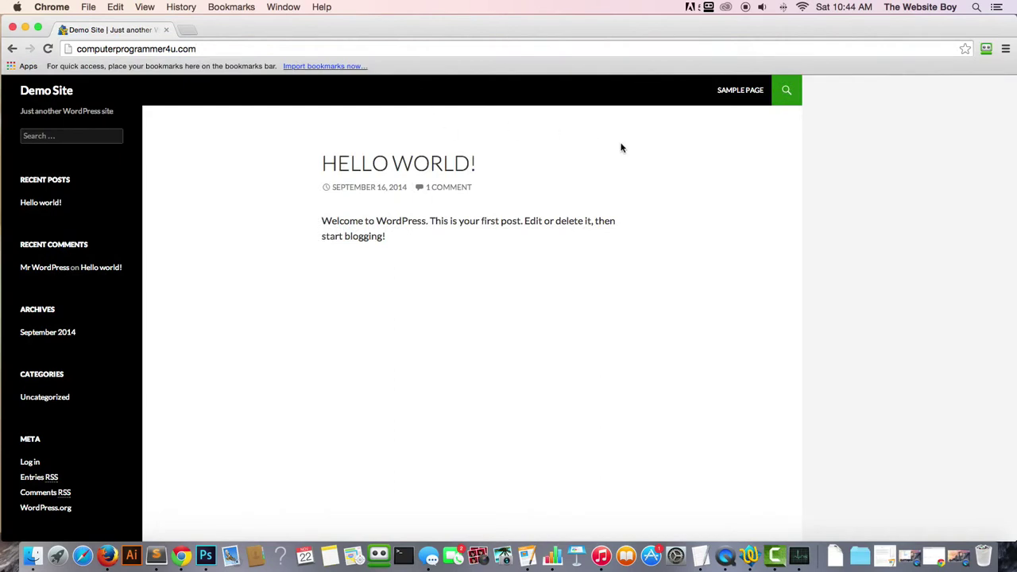
- View the login page through the homepage's Meta Log in link, and go back to the homepage
{"action": "scroll", "coordinate": [491, 306], "scroll_direction": "down", "scroll_amount": 2}
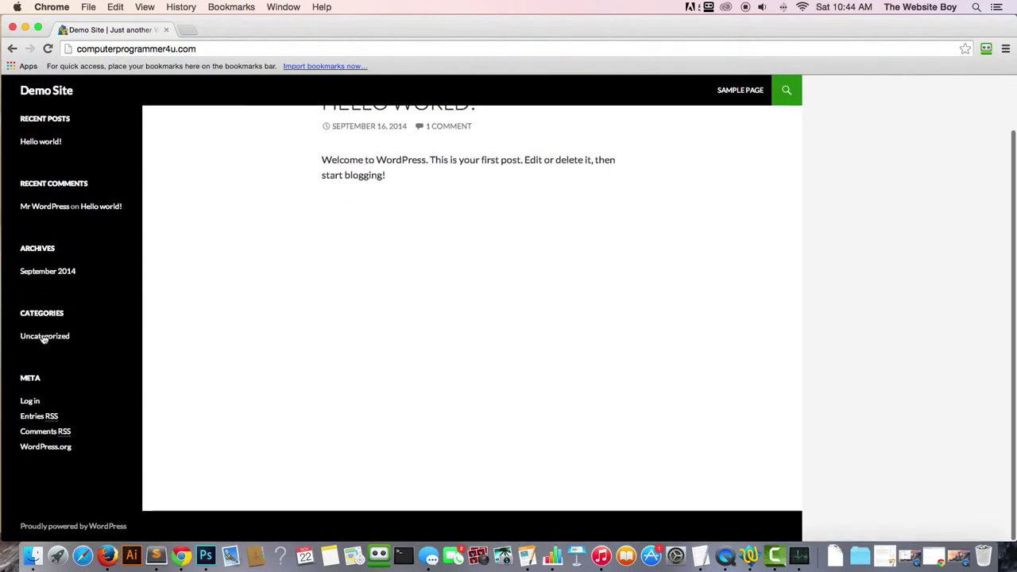
{"action": "left_click", "coordinate": [32, 402]}
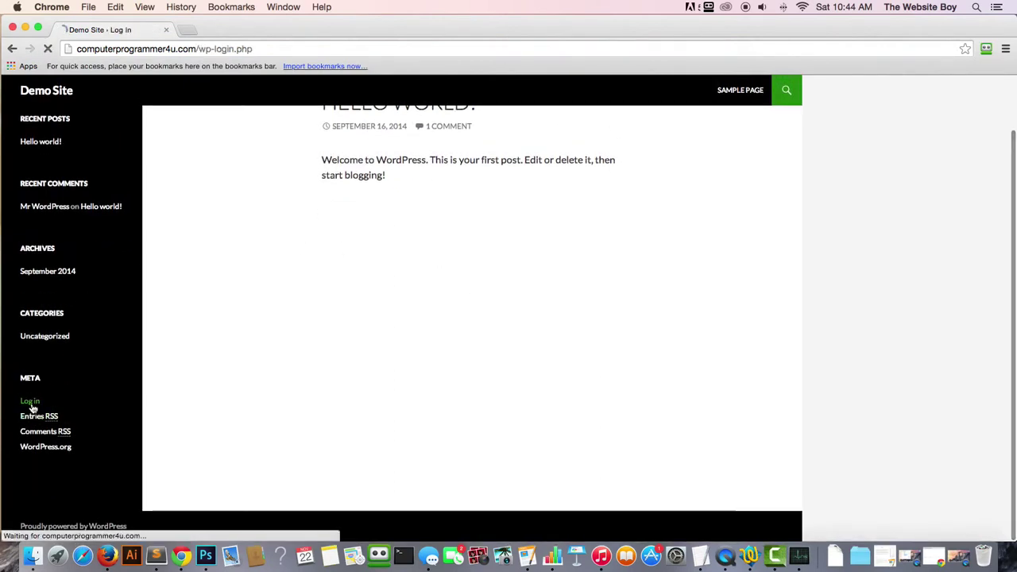
{"action": "left_click", "coordinate": [577, 265]}
{"action": "left_click", "coordinate": [689, 266]}
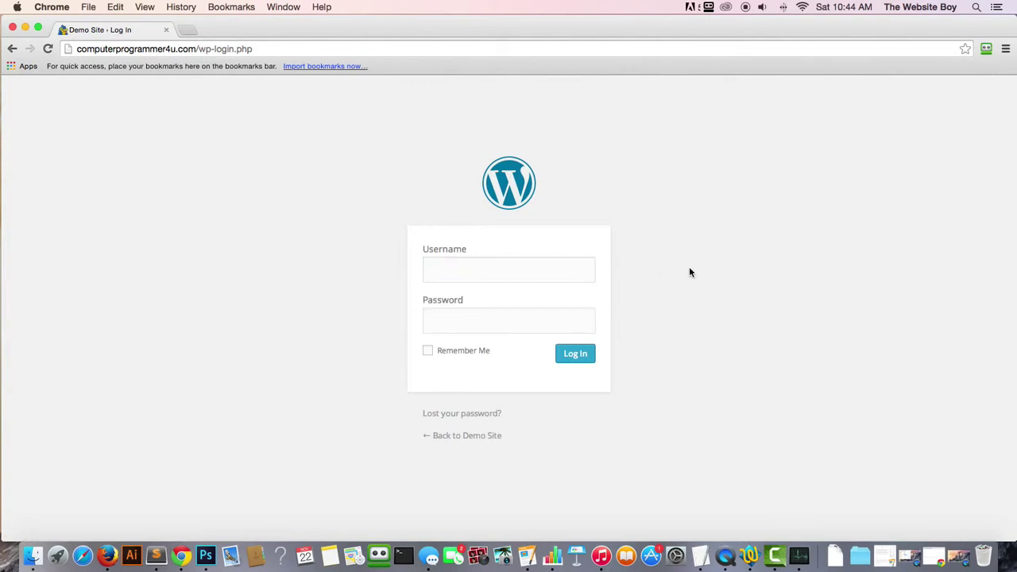
{"action": "left_click", "coordinate": [14, 49]}
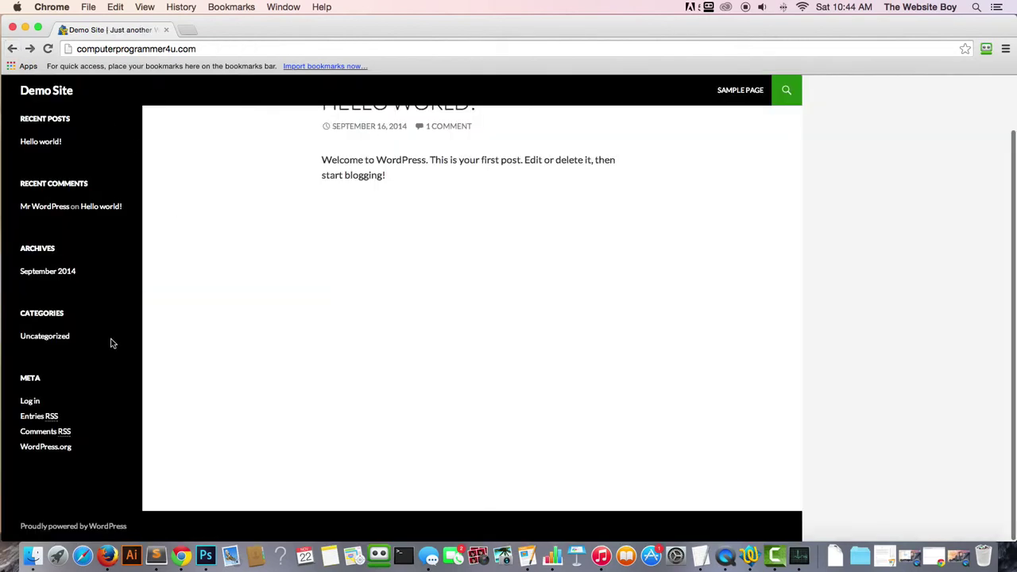
- Go to the WordPress admin login at computerprogrammer4u.com/wp-admin
{"action": "left_click", "coordinate": [210, 48]}
{"action": "left_click", "coordinate": [210, 48]}
{"action": "type", "text": "/"}
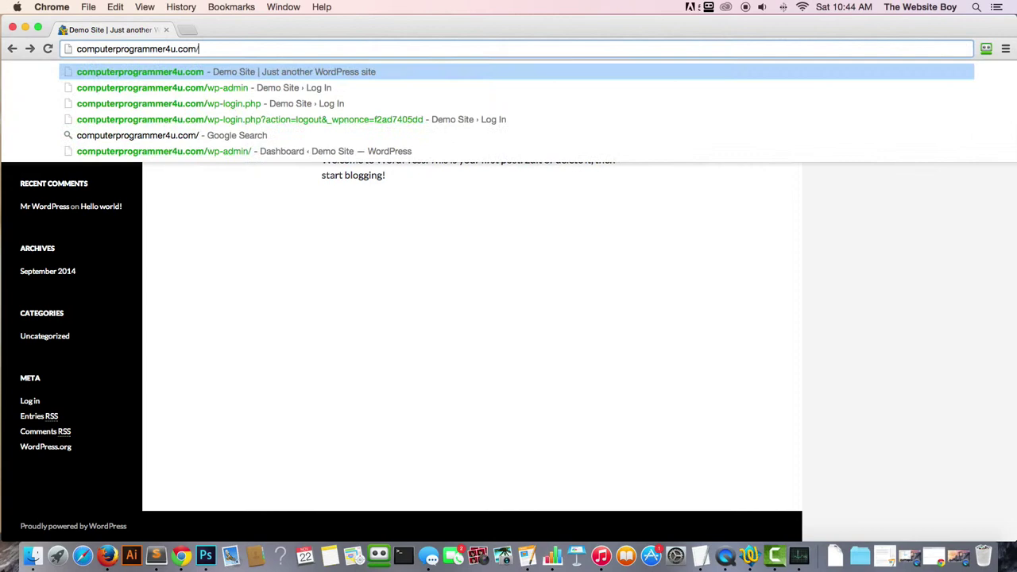
{"action": "type", "text": "wp-admin"}
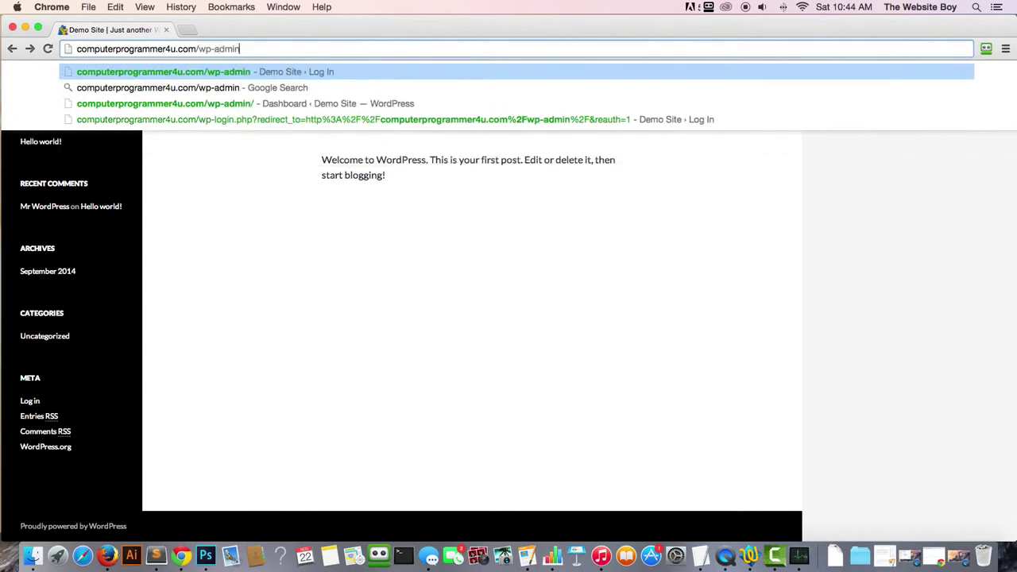
{"action": "key", "text": "Return"}
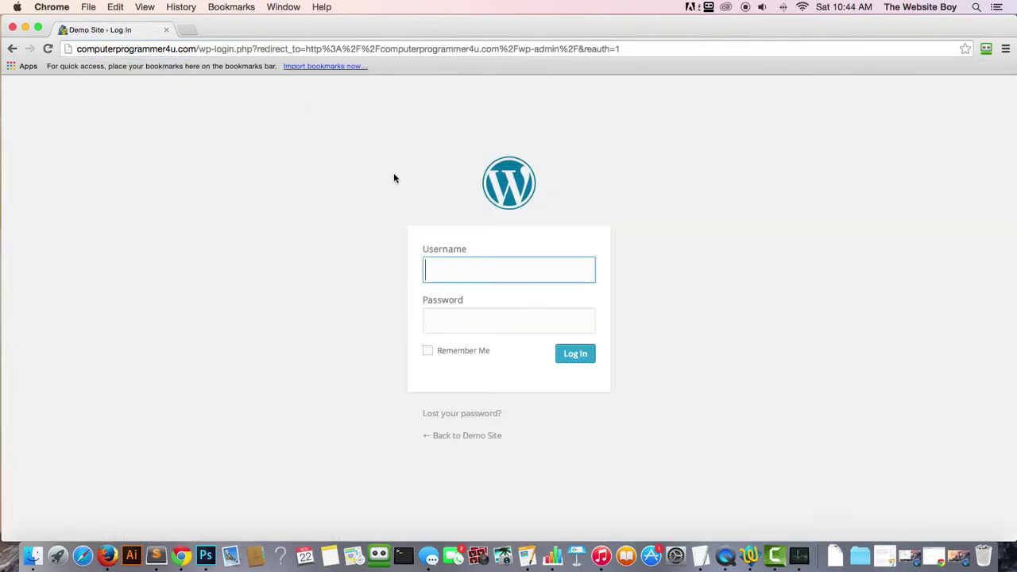
- Fill in the username and sign in to WordPress with RoboForm's saved "Computerprogrammer4u - ADMIN" login, which supplies the account password
{"action": "left_click", "coordinate": [517, 269]}
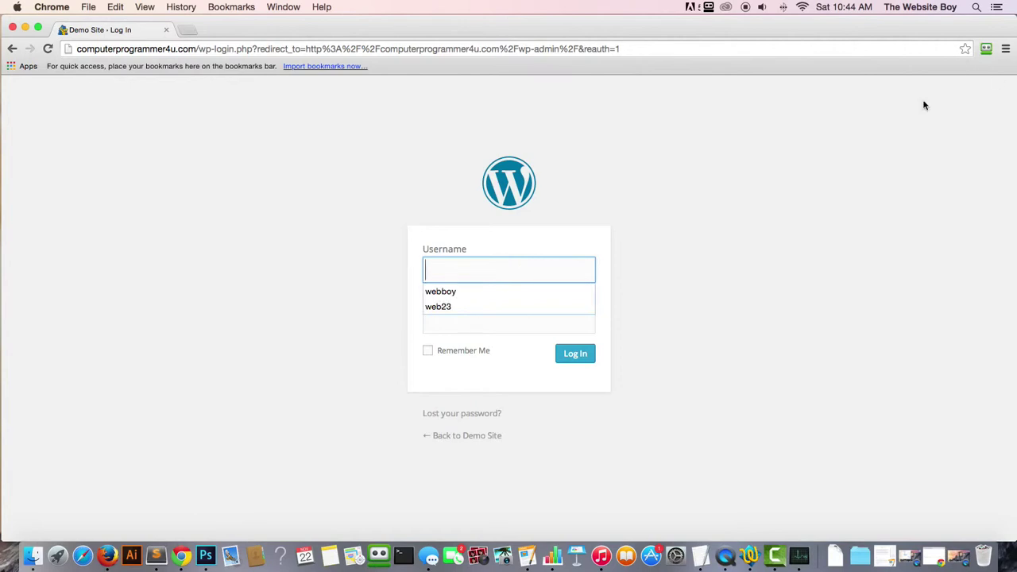
{"action": "left_click", "coordinate": [473, 291]}
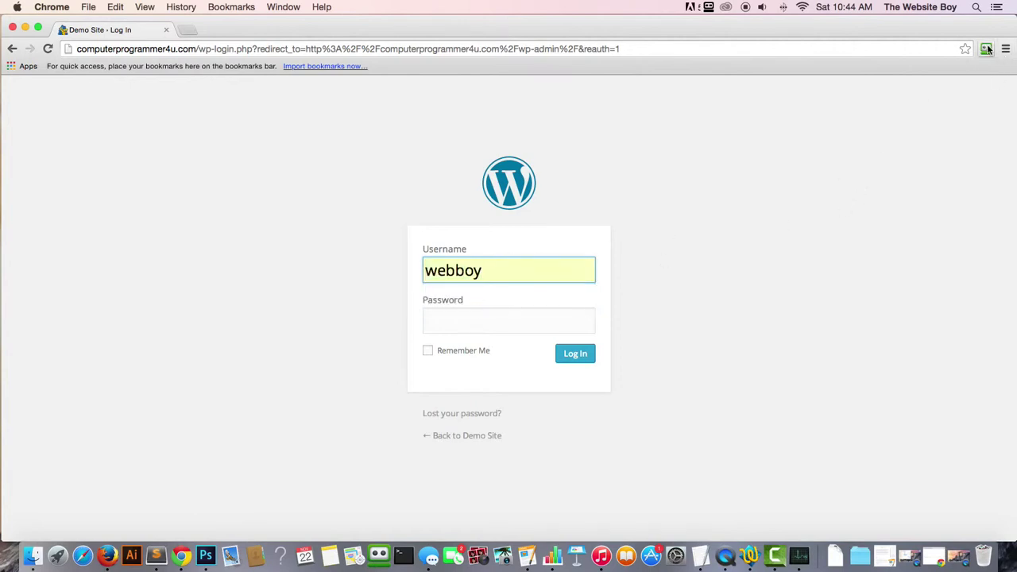
{"action": "left_click", "coordinate": [986, 49]}
{"action": "mouse_move", "coordinate": [991, 78]}
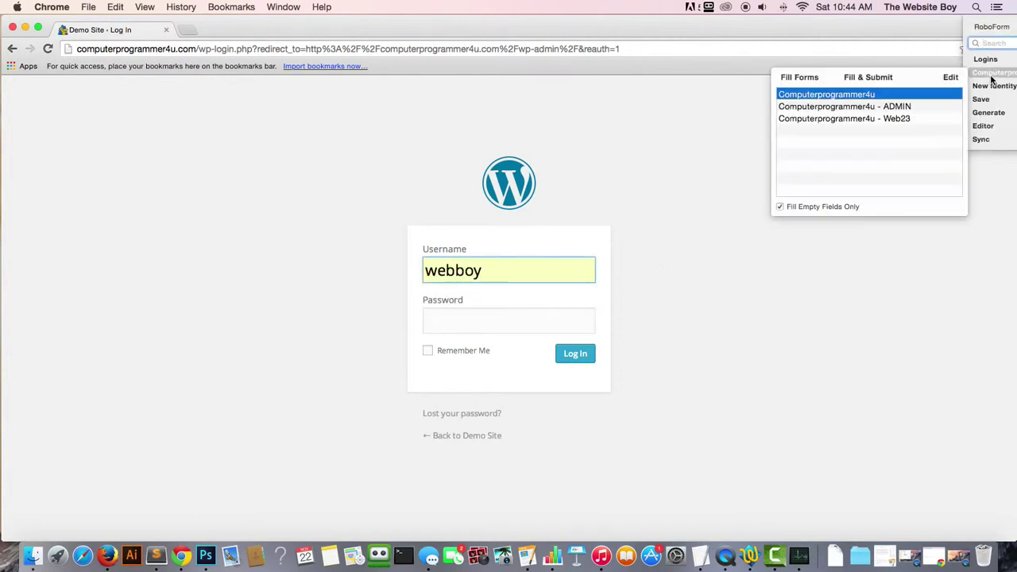
{"action": "left_click", "coordinate": [865, 106]}
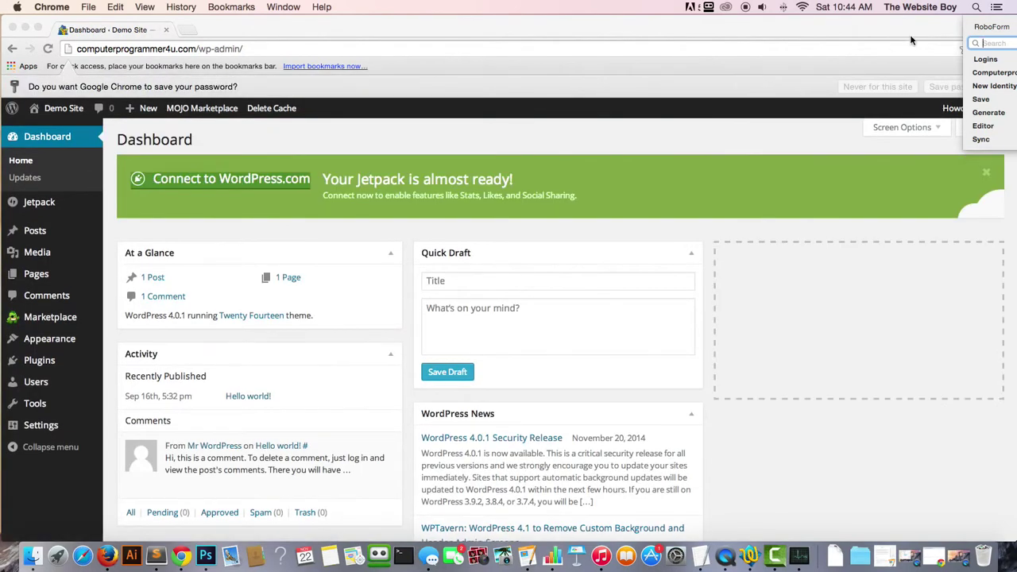
{"action": "left_click", "coordinate": [926, 30]}
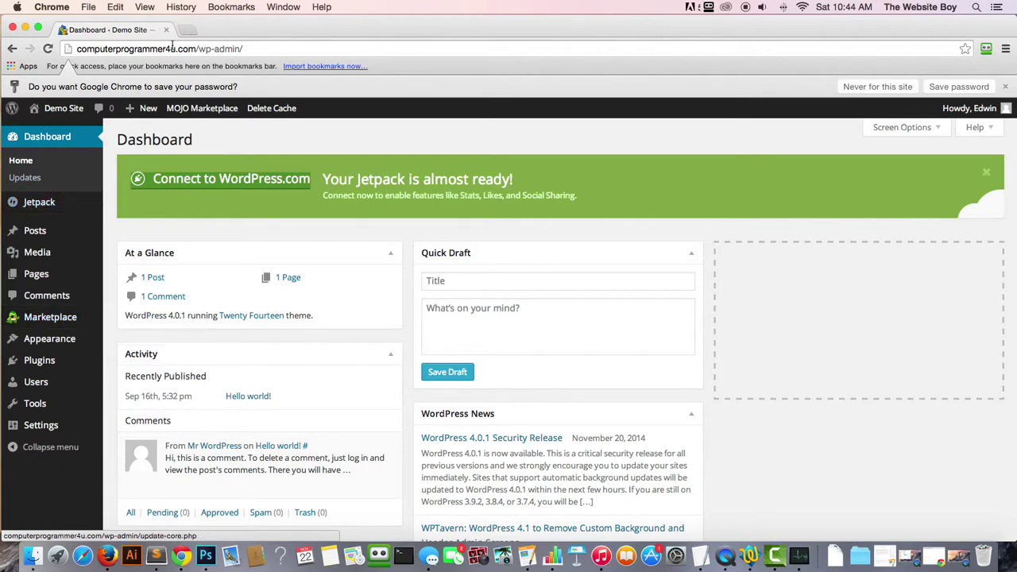
- Show the installed plugins and deactivate the MOJO Marketplace plugin
{"action": "mouse_move", "coordinate": [28, 322]}
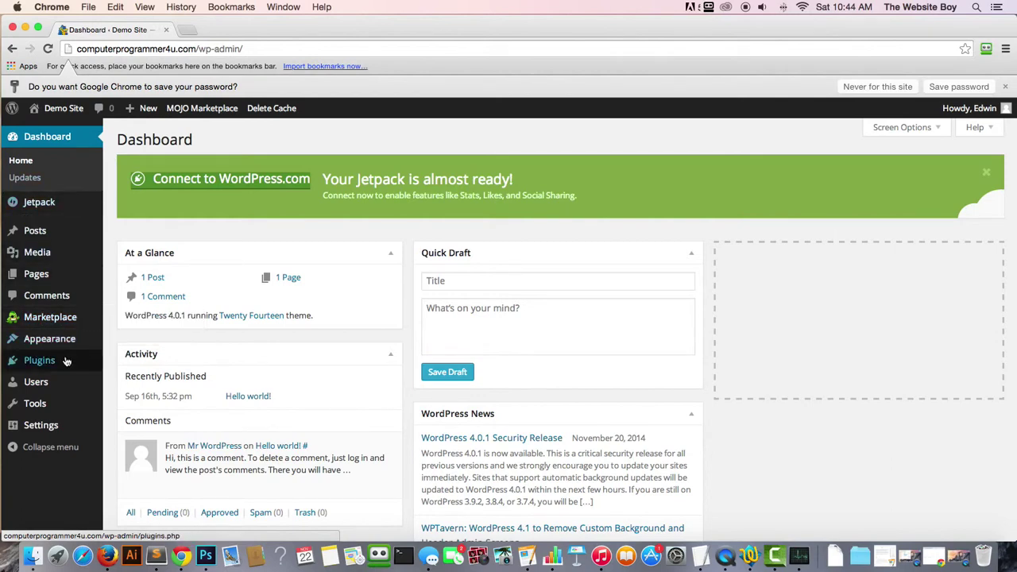
{"action": "left_click", "coordinate": [33, 363]}
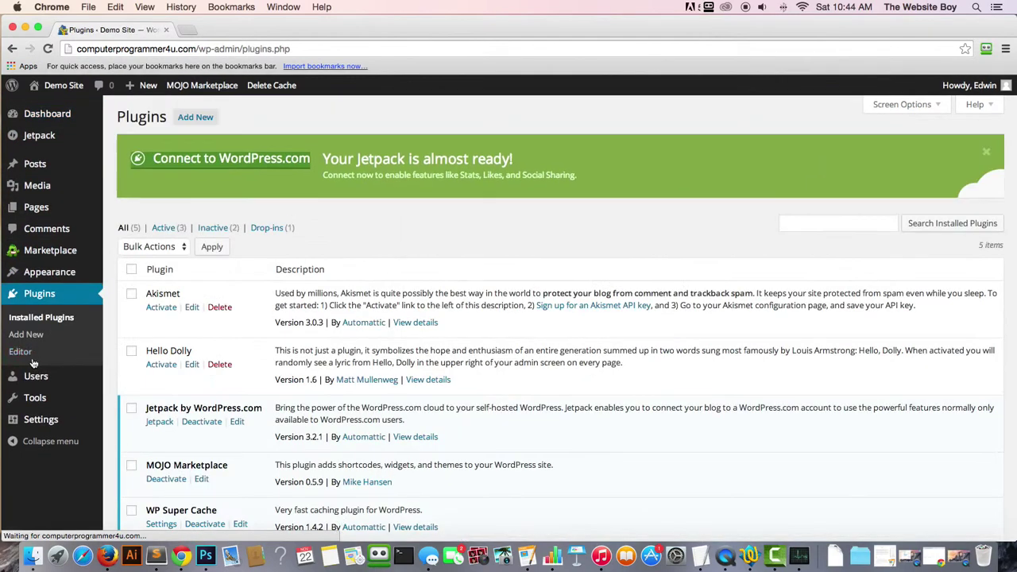
{"action": "mouse_move", "coordinate": [64, 272]}
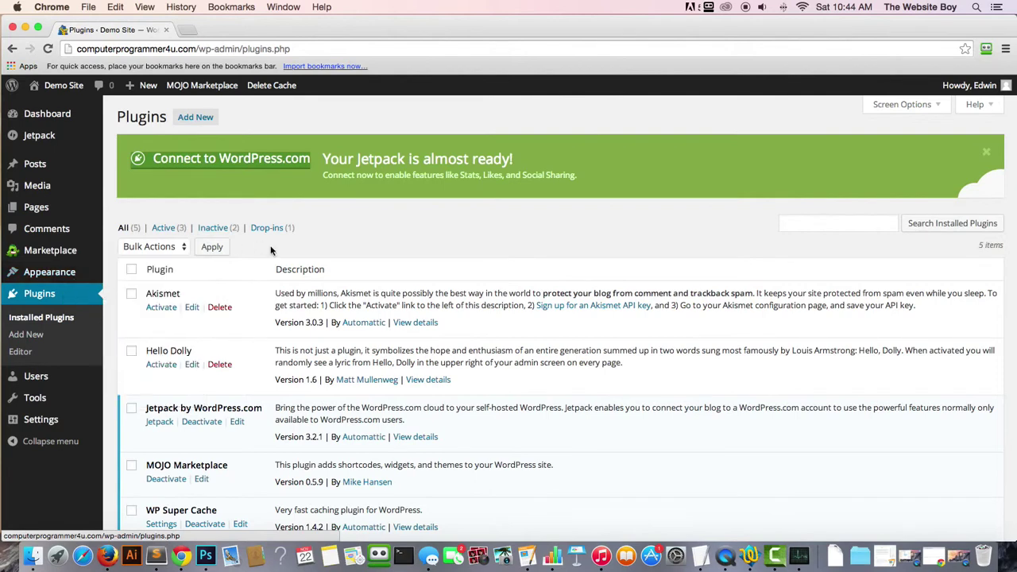
{"action": "scroll", "coordinate": [238, 262], "scroll_direction": "down", "scroll_amount": 3}
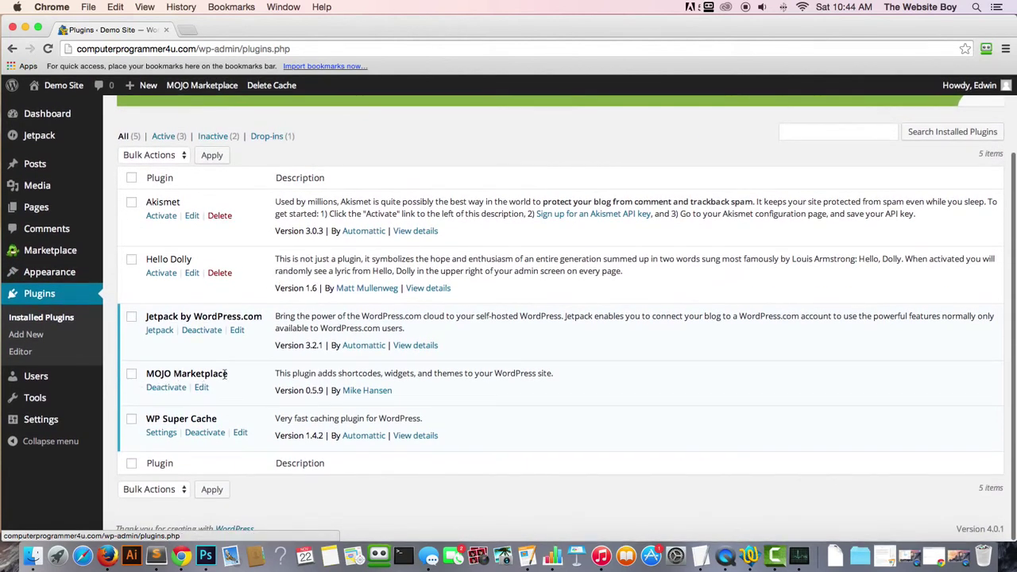
{"action": "left_click", "coordinate": [163, 389]}
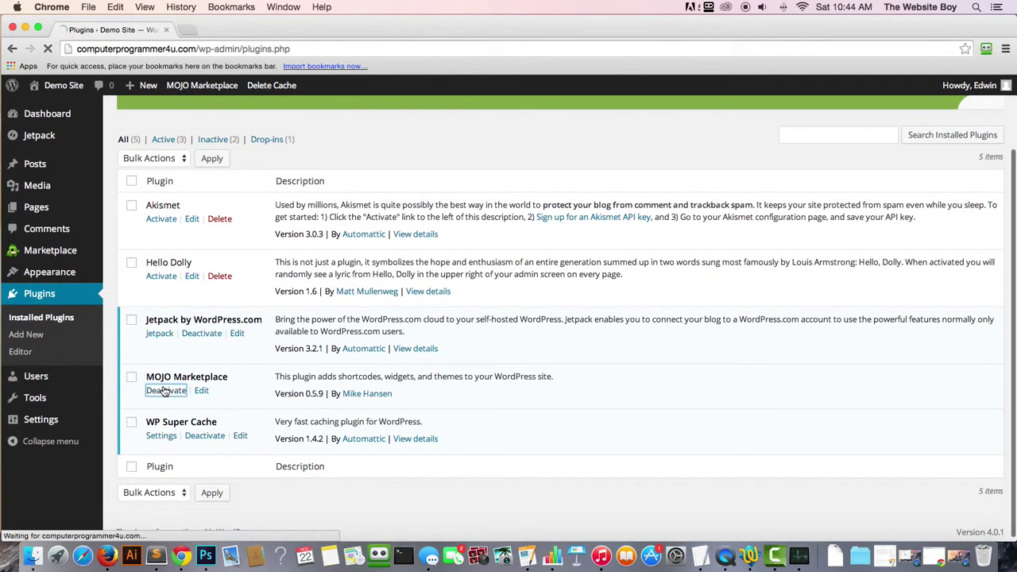
- Delete the MOJO Marketplace plugin and confirm removal of its files
{"action": "scroll", "coordinate": [164, 390], "scroll_direction": "down", "scroll_amount": 3}
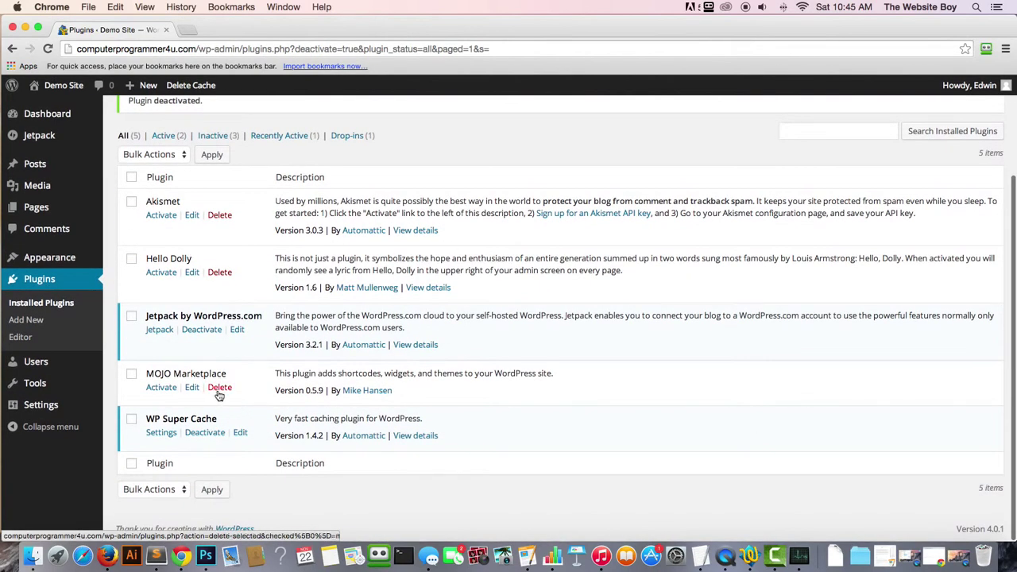
{"action": "left_click", "coordinate": [219, 388]}
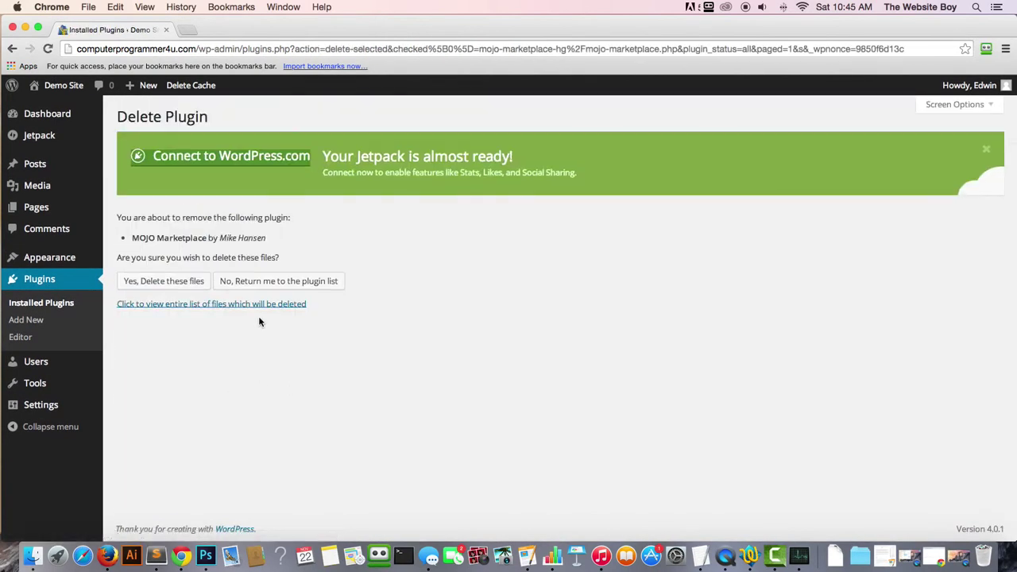
{"action": "left_click", "coordinate": [165, 292]}
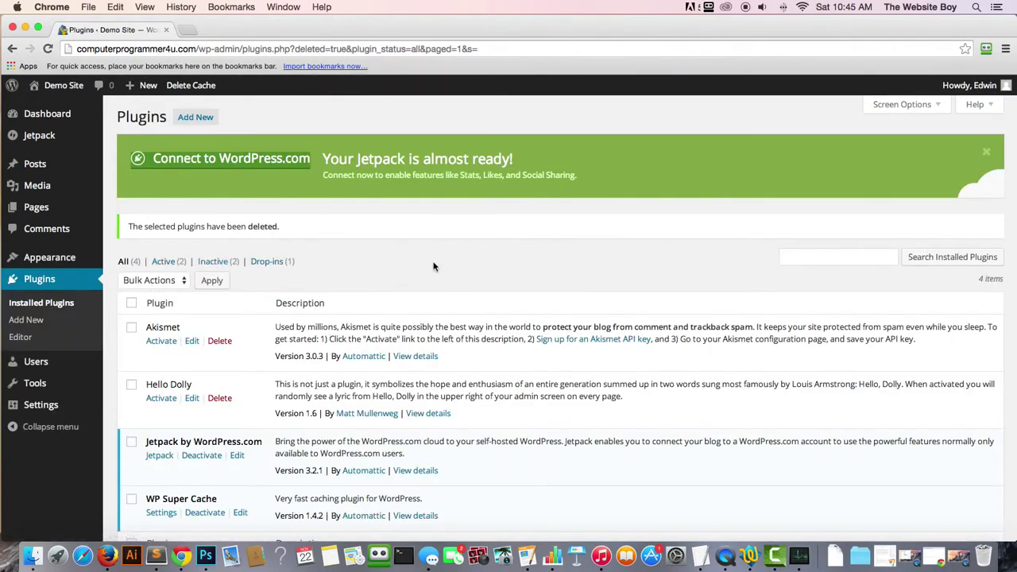
- Deactivate the WP Super Cache plugin in the installed plugins list
{"action": "scroll", "coordinate": [452, 244], "scroll_direction": "down", "scroll_amount": 3}
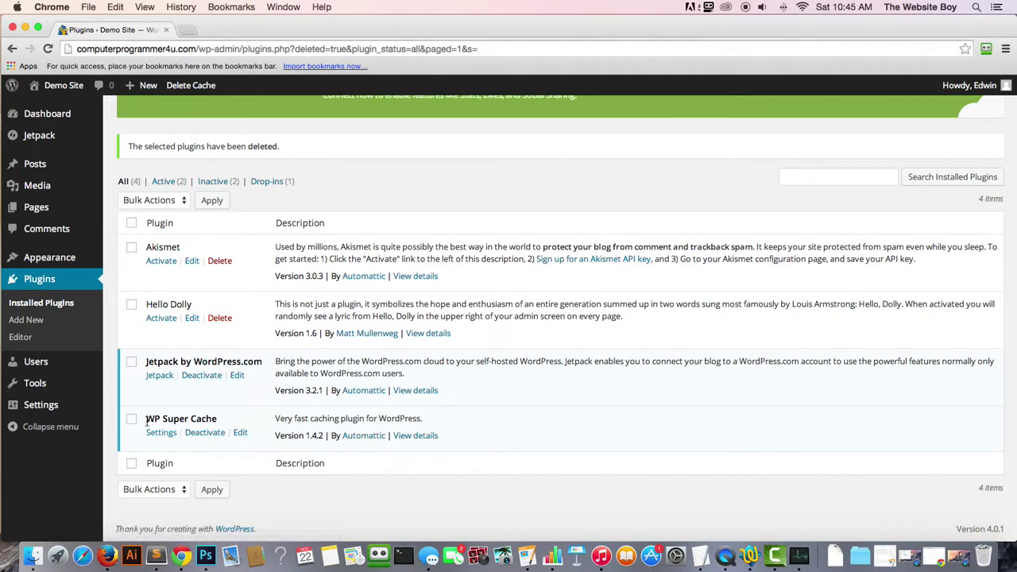
{"action": "left_click_drag", "start_coordinate": [149, 419], "coordinate": [203, 419]}
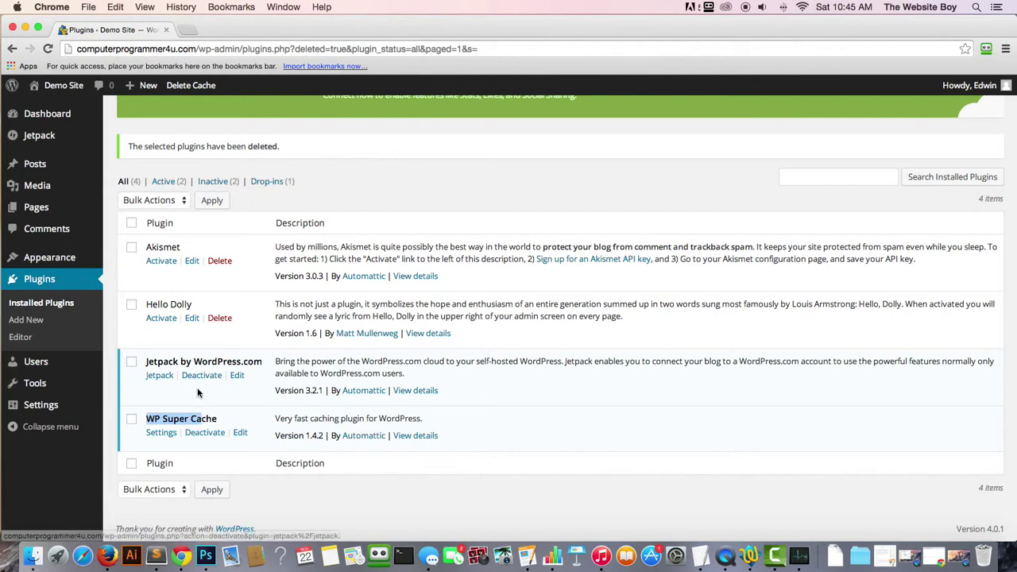
{"action": "left_click_drag", "start_coordinate": [224, 423], "coordinate": [143, 419]}
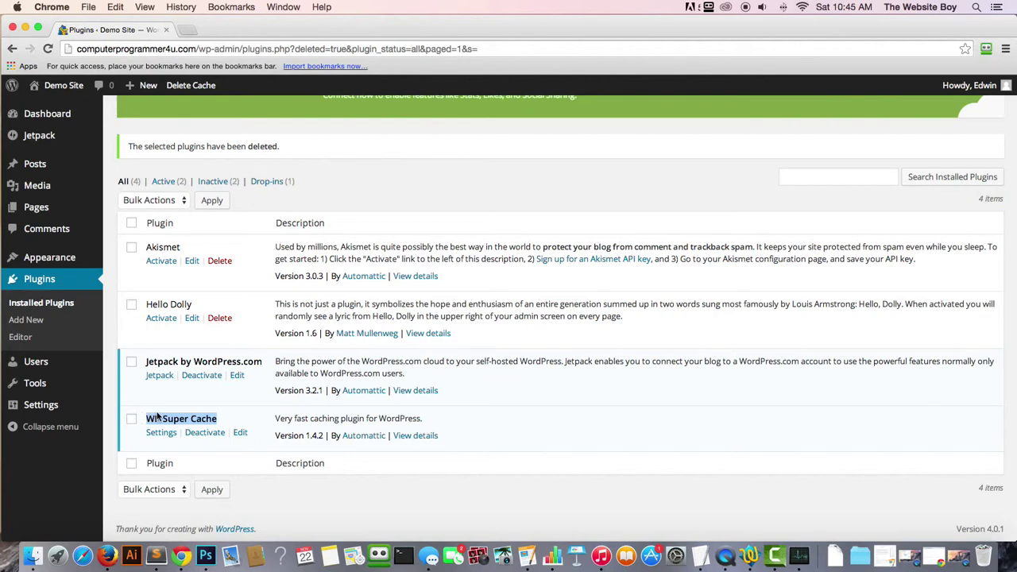
{"action": "left_click", "coordinate": [216, 419]}
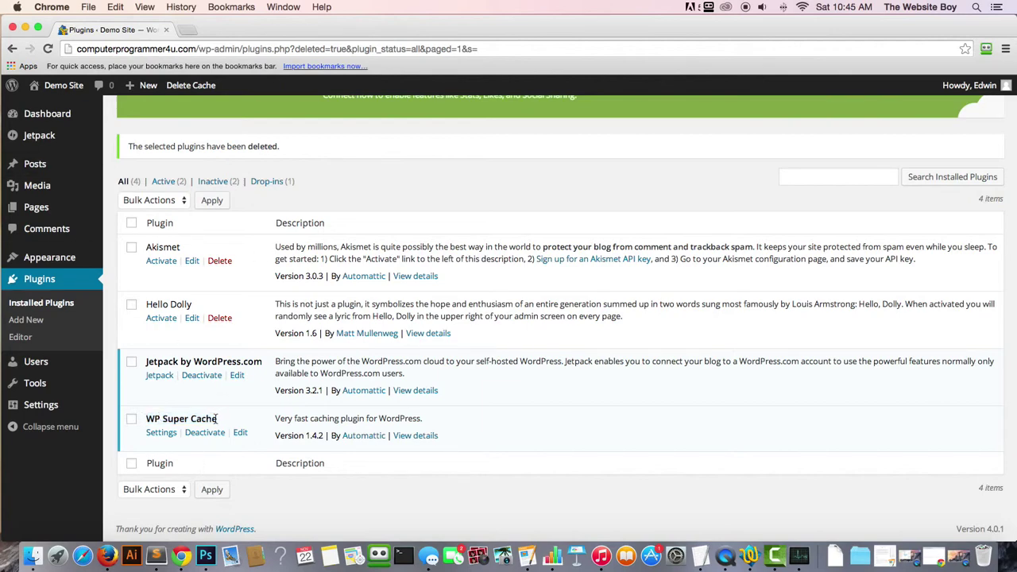
{"action": "double_click", "coordinate": [195, 418]}
{"action": "mouse_move", "coordinate": [218, 419]}
{"action": "left_mouse_down"}
{"action": "mouse_move", "coordinate": [181, 421]}
{"action": "mouse_move", "coordinate": [216, 420]}
{"action": "left_mouse_up"}
{"action": "left_click", "coordinate": [195, 435]}
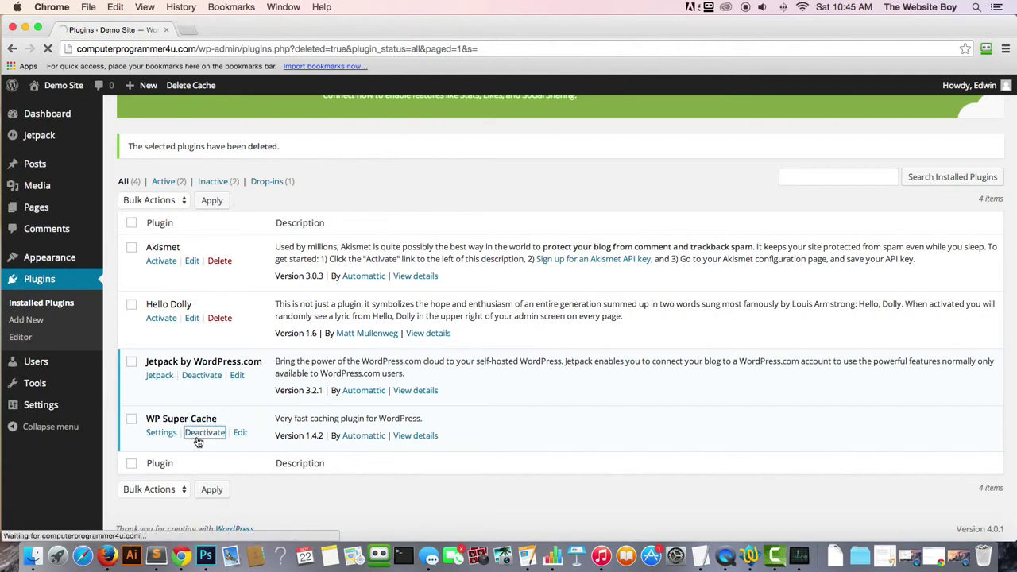
- Open the demo site's public front page in a new tab and view it
{"action": "scroll", "coordinate": [334, 330], "scroll_direction": "down", "scroll_amount": 3}
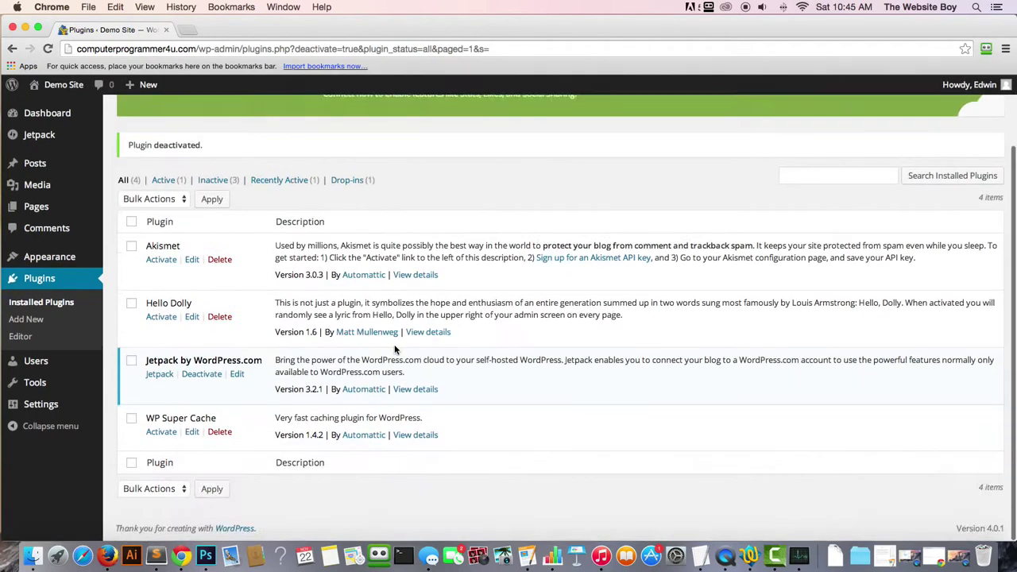
{"action": "scroll", "coordinate": [394, 344], "scroll_direction": "up", "scroll_amount": 3}
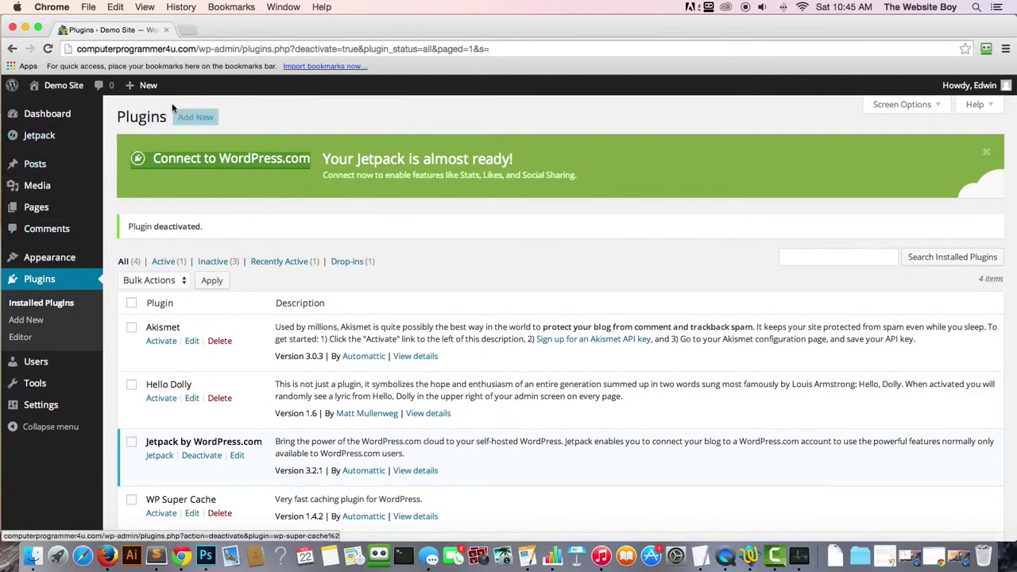
{"action": "mouse_move", "coordinate": [63, 85]}
{"action": "right_click", "coordinate": [56, 107]}
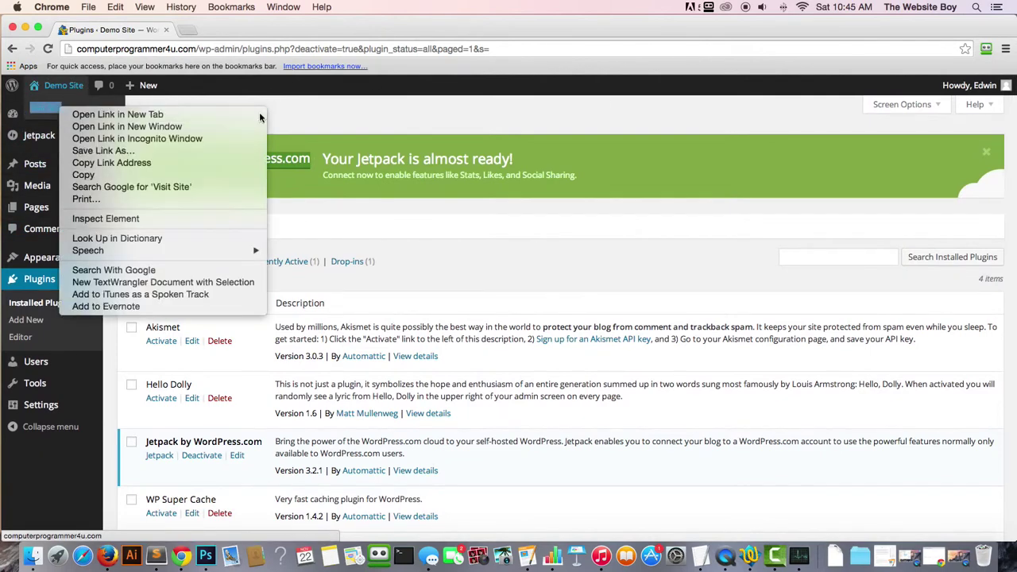
{"action": "key", "text": "Escape"}
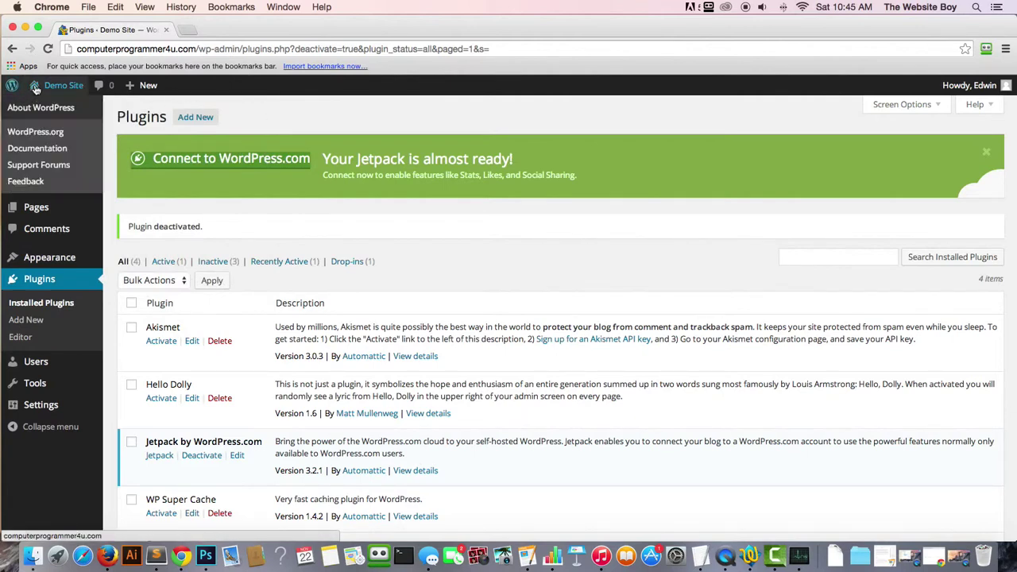
{"action": "mouse_move", "coordinate": [37, 91]}
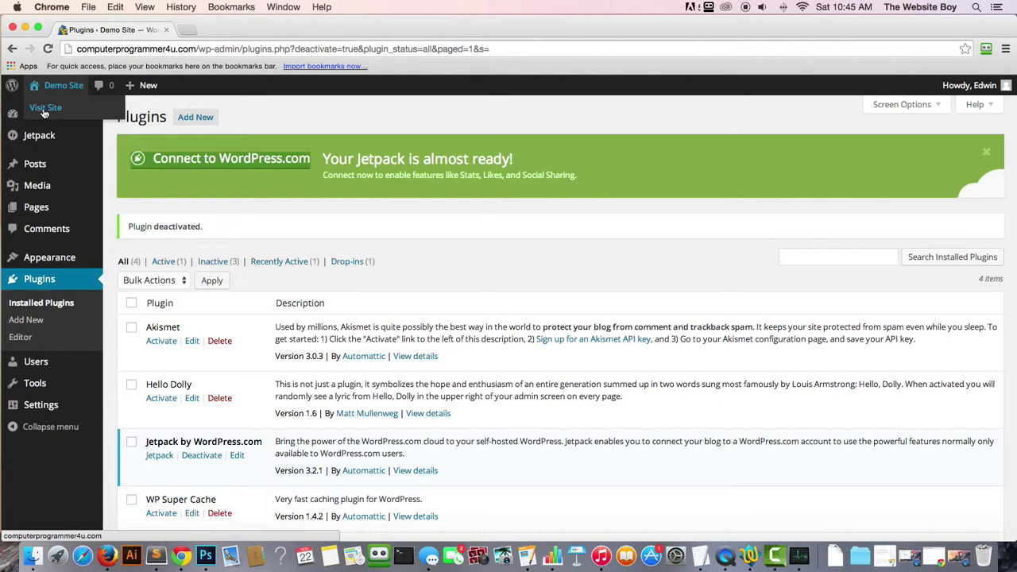
{"action": "right_click", "coordinate": [49, 112]}
{"action": "left_click", "coordinate": [77, 117]}
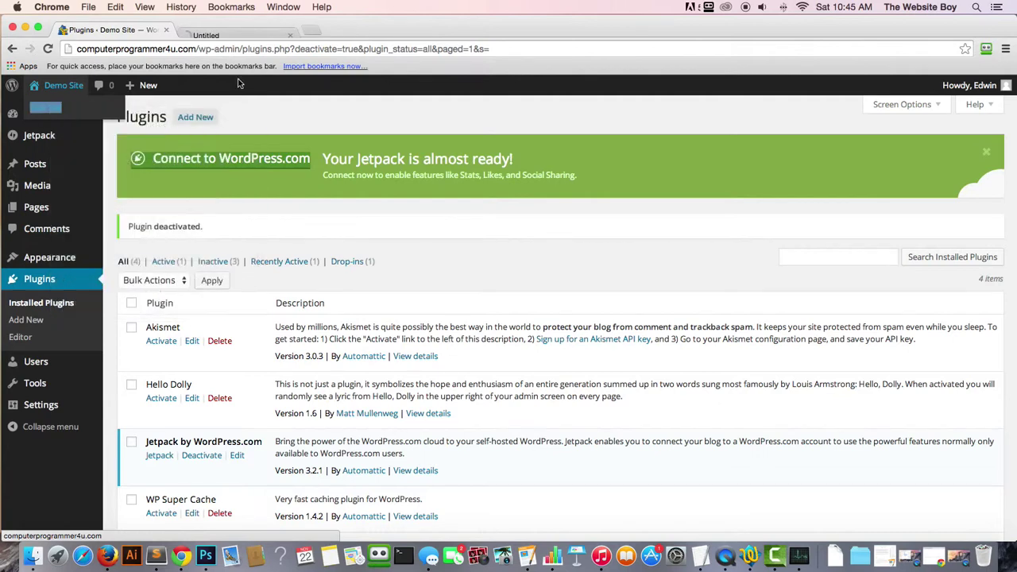
{"action": "left_click", "coordinate": [213, 31]}
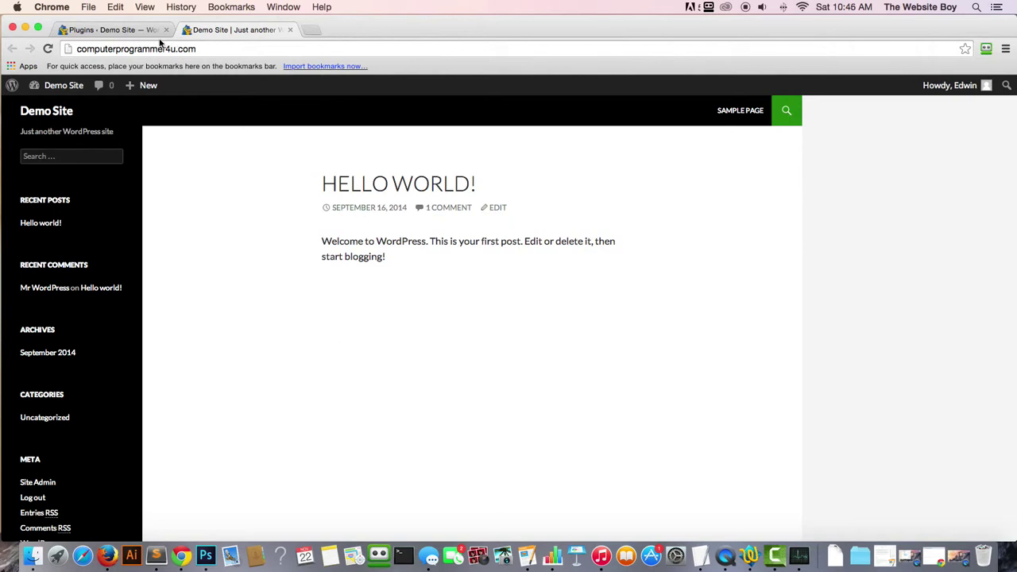
- Return to the admin area, show the installed themes, search them for "hueman" and clear the search
{"action": "left_click", "coordinate": [119, 32]}
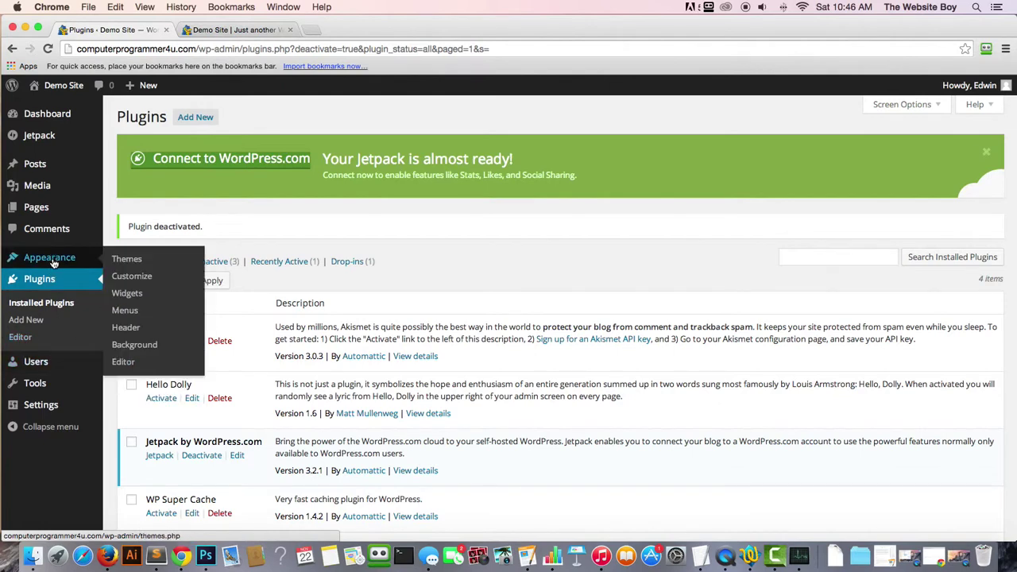
{"action": "left_click", "coordinate": [128, 261]}
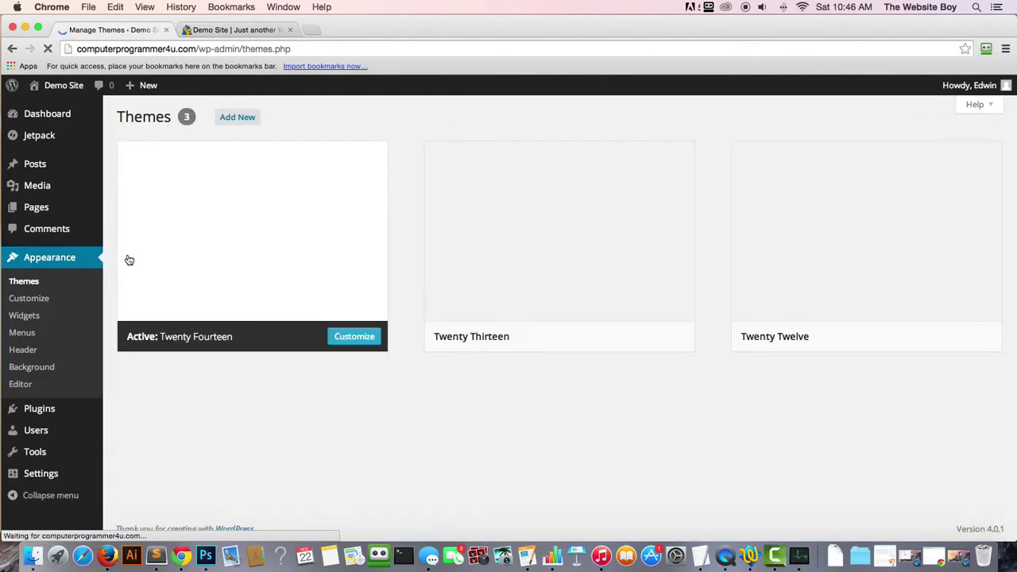
{"action": "left_click", "coordinate": [342, 118]}
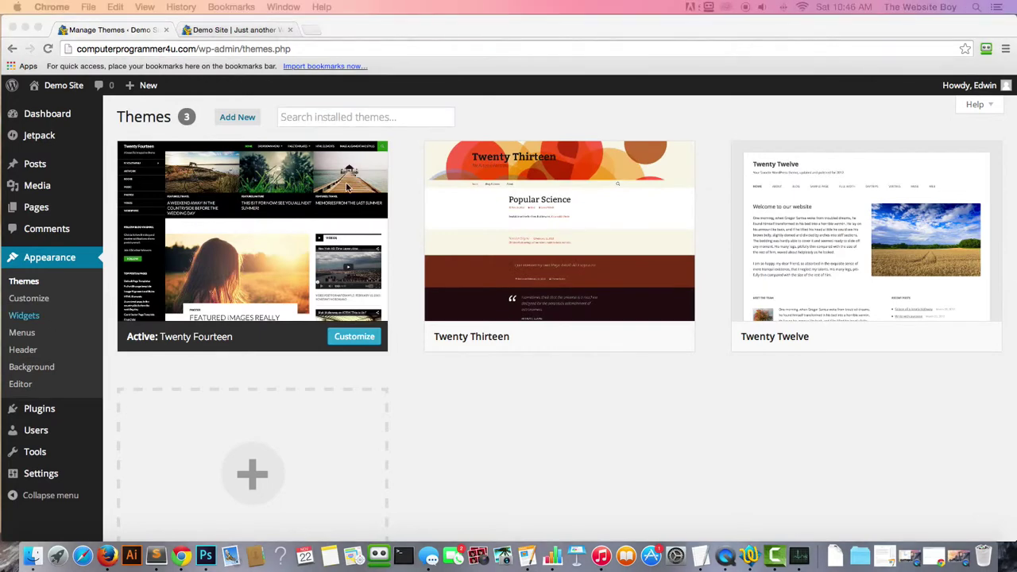
{"action": "left_click", "coordinate": [346, 116]}
{"action": "type", "text": "hueman"}
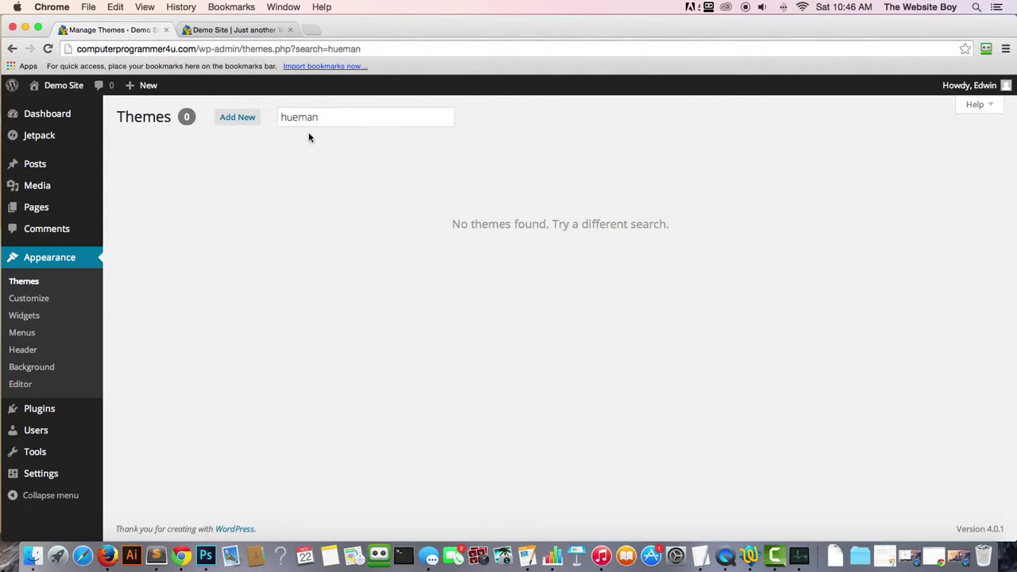
{"action": "left_click", "coordinate": [347, 111]}
{"action": "key", "text": "super+a"}
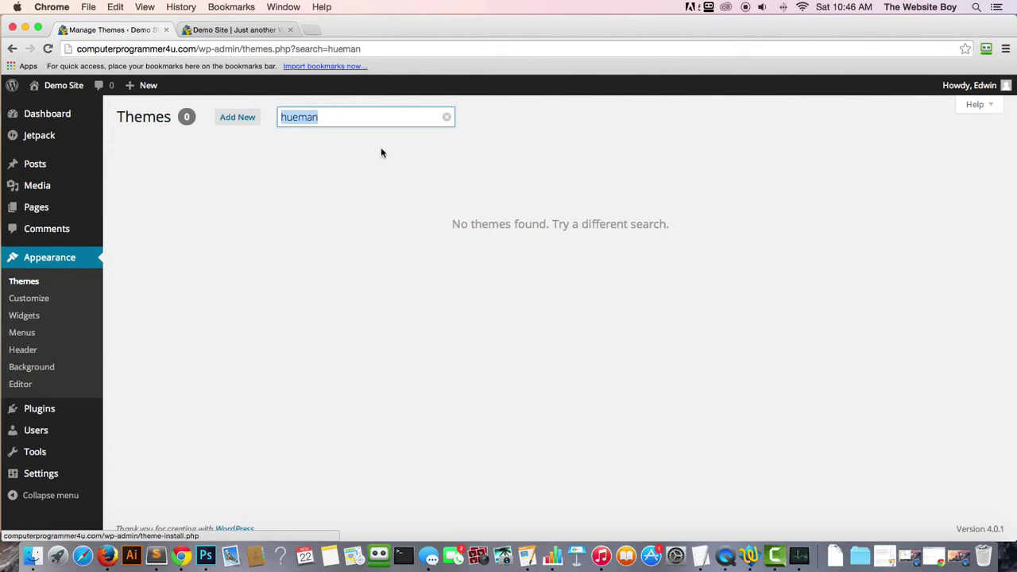
{"action": "key", "text": "BackSpace"}
- Search the directory of new themes for "hueman"
{"action": "left_click", "coordinate": [236, 119]}
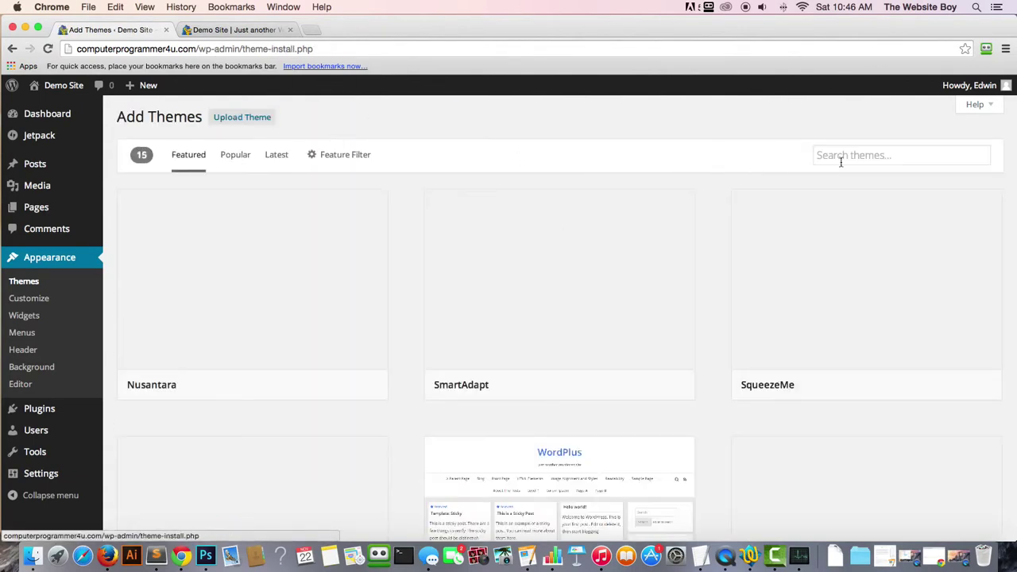
{"action": "left_click", "coordinate": [895, 157]}
{"action": "type", "text": "h"}
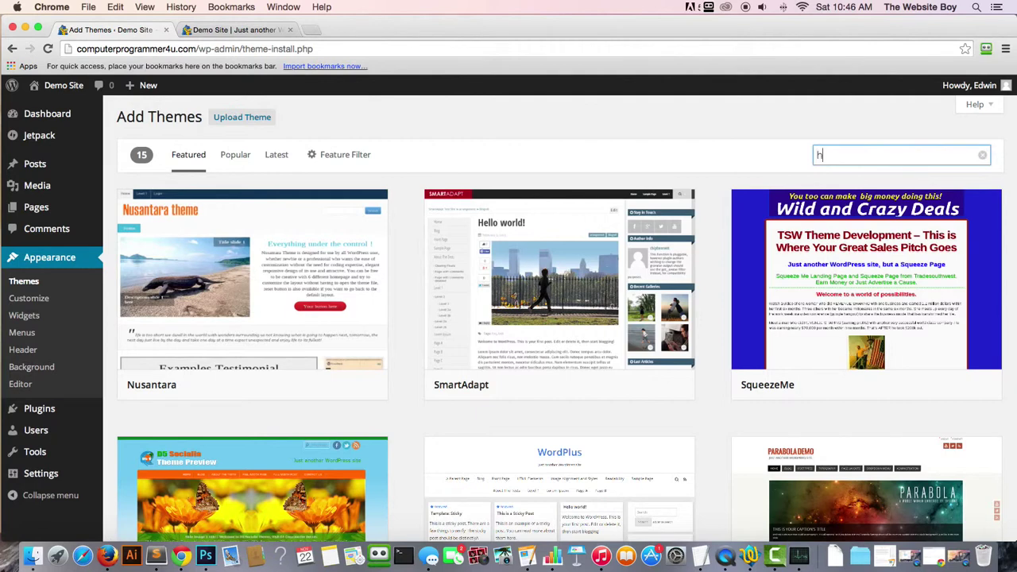
{"action": "type", "text": "uem"}
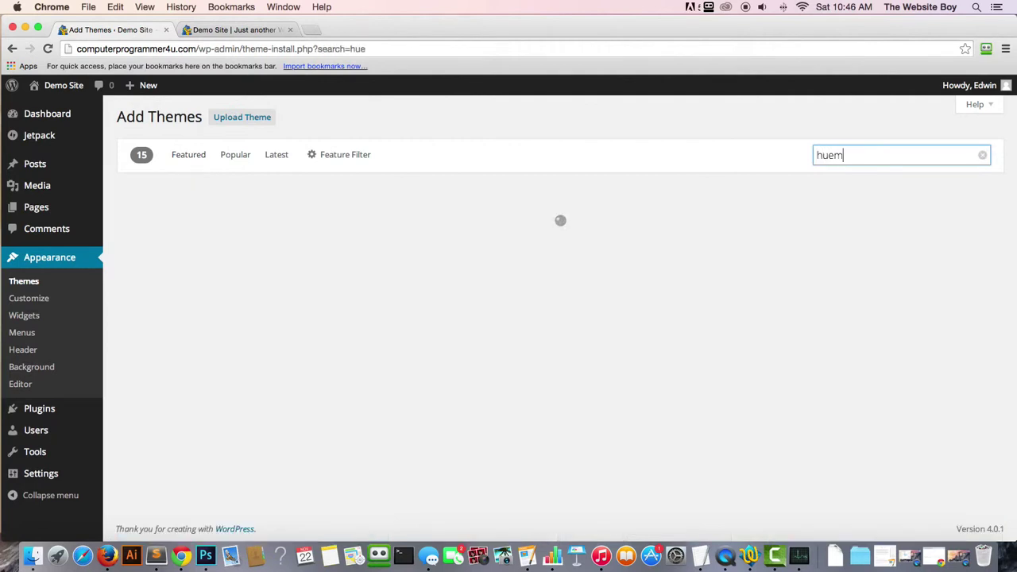
{"action": "type", "text": "an"}
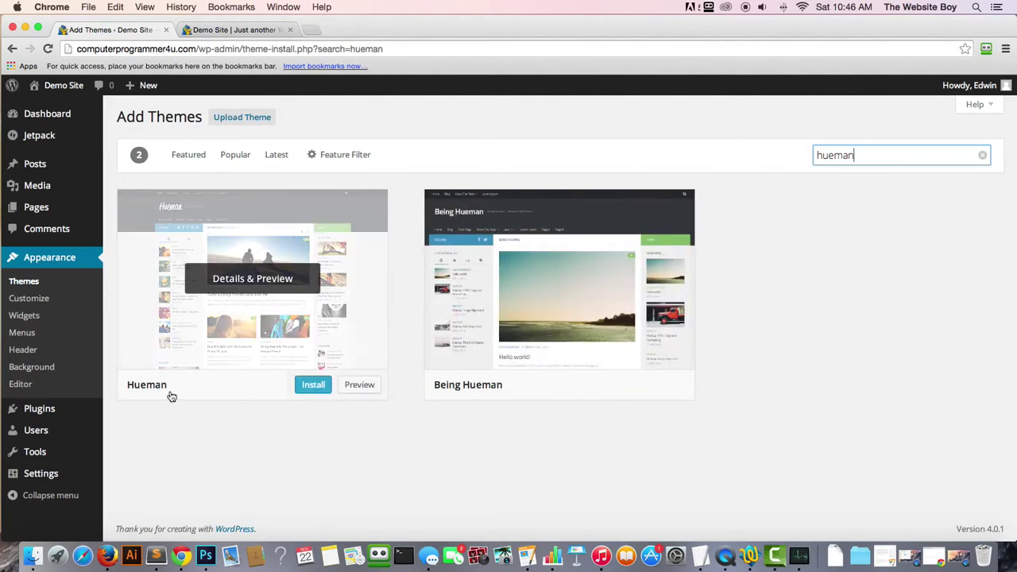
- Install the Hueman theme and activate it after checking its live preview
{"action": "mouse_move", "coordinate": [170, 397]}
{"action": "left_click", "coordinate": [315, 389]}
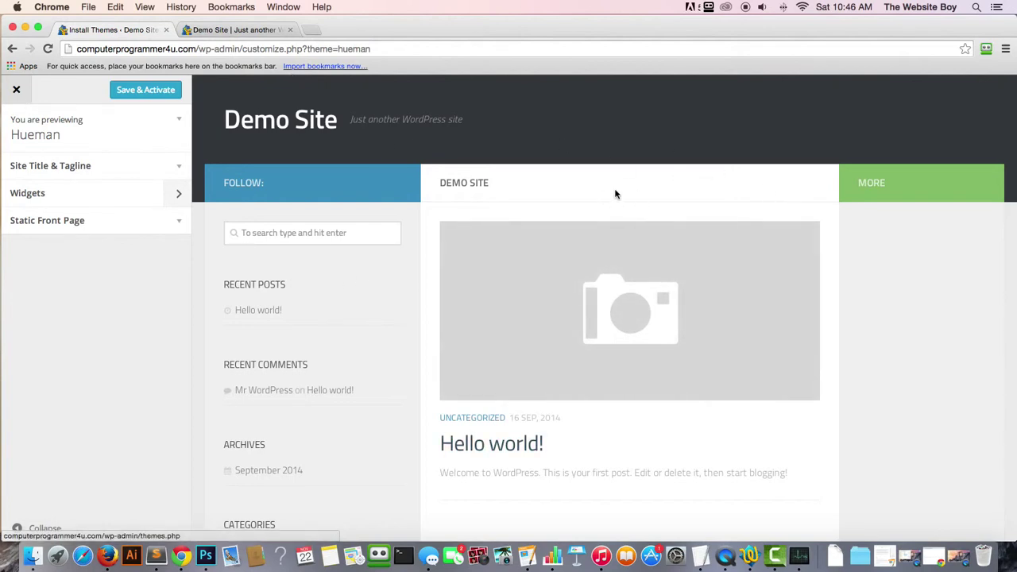
{"action": "left_click", "coordinate": [16, 92]}
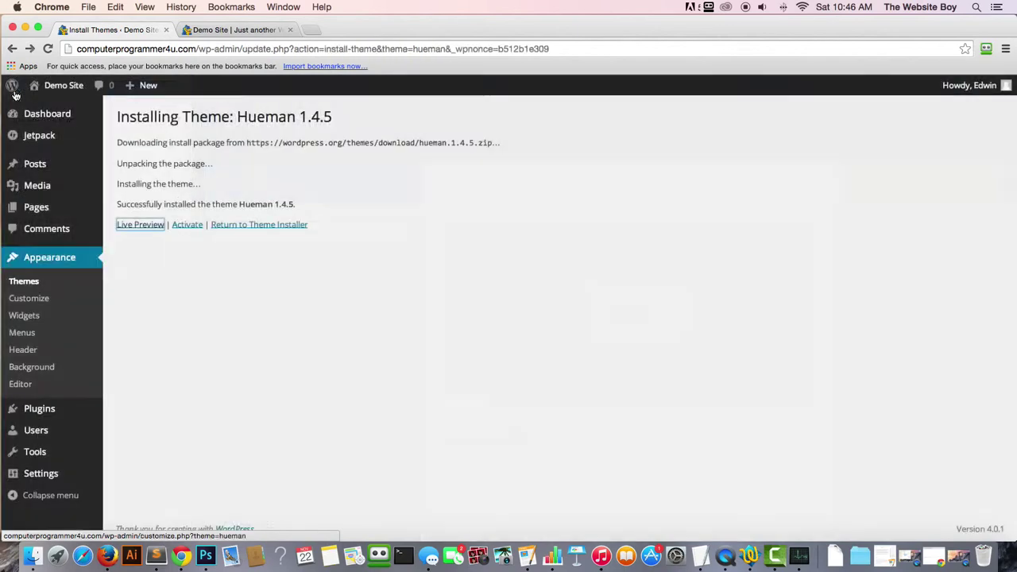
{"action": "left_click", "coordinate": [189, 225]}
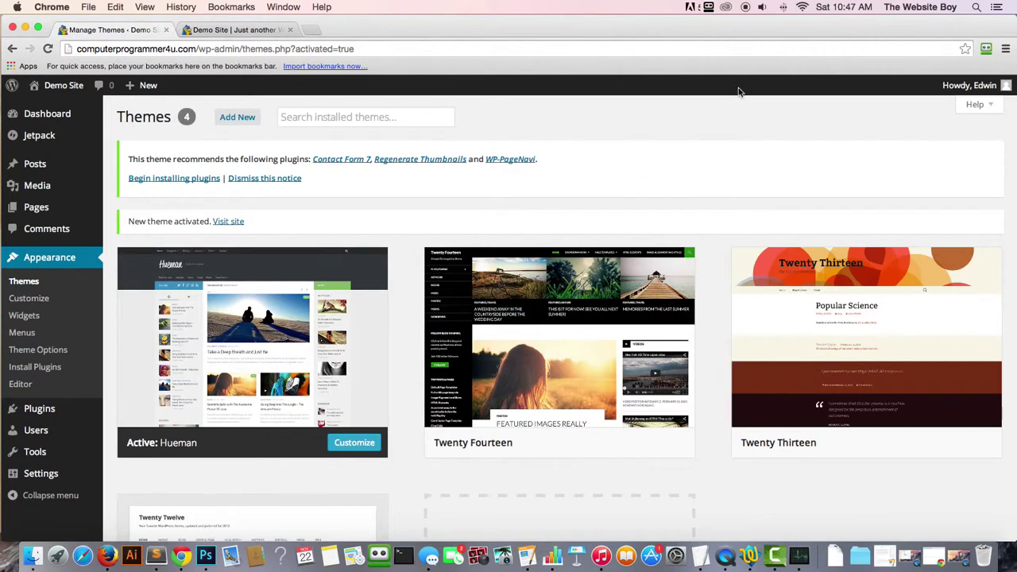
- Reload the site's public front page and examine the Hueman theme's header, columns, sidebars and footer
{"action": "left_click", "coordinate": [238, 29]}
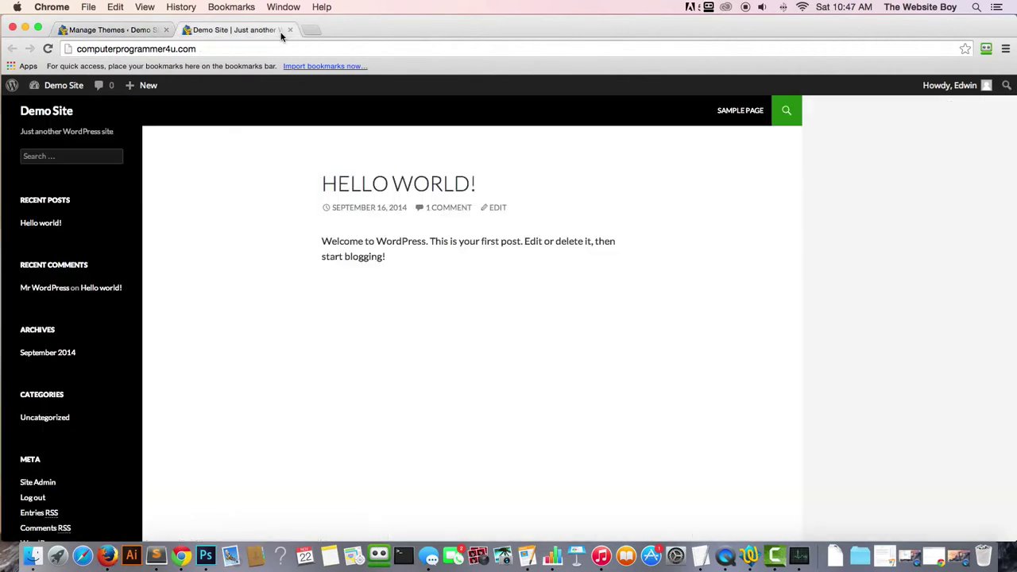
{"action": "left_click", "coordinate": [47, 48]}
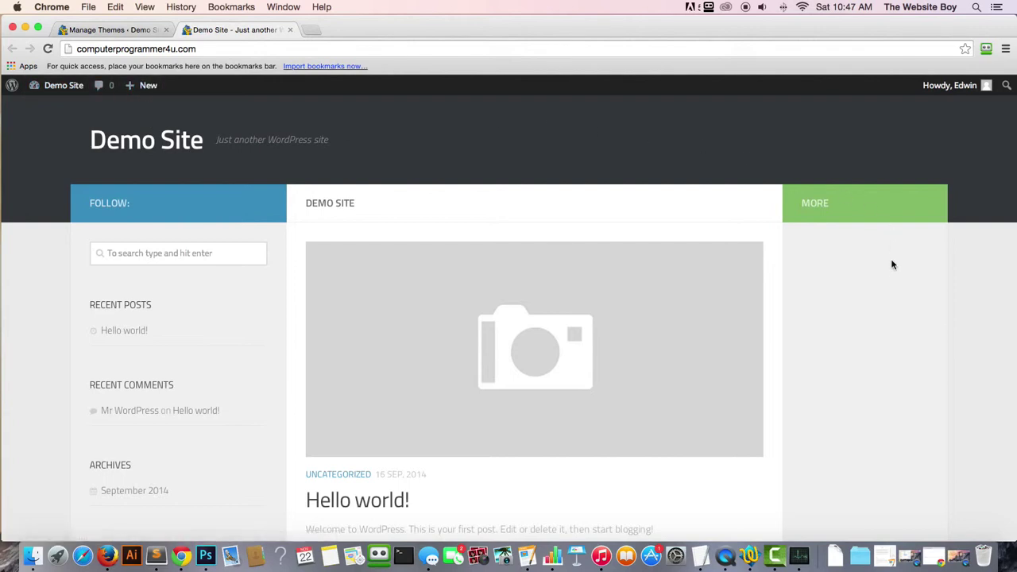
{"action": "scroll", "coordinate": [890, 274], "scroll_direction": "down", "scroll_amount": 10}
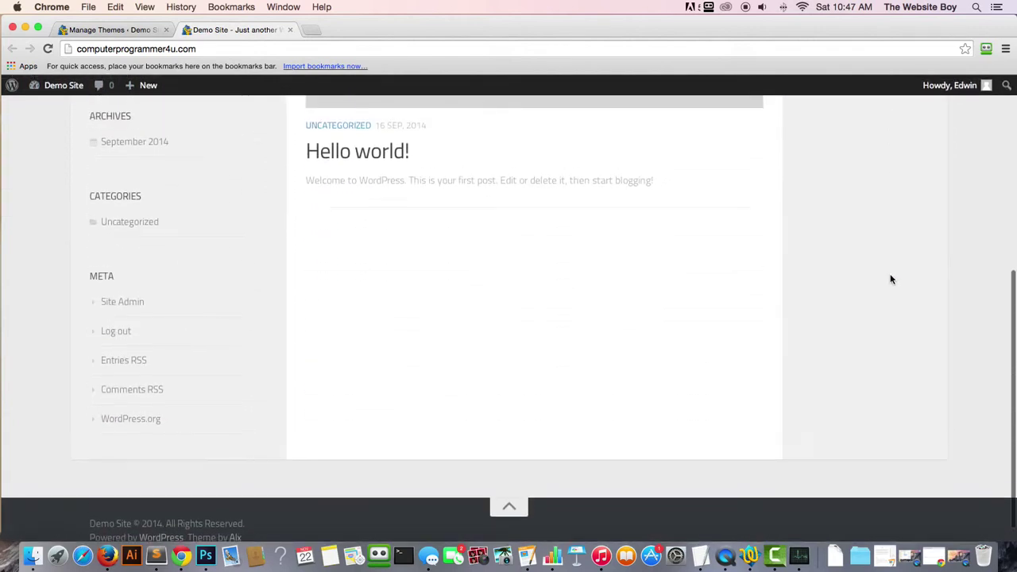
{"action": "scroll", "coordinate": [890, 279], "scroll_direction": "up", "scroll_amount": 10}
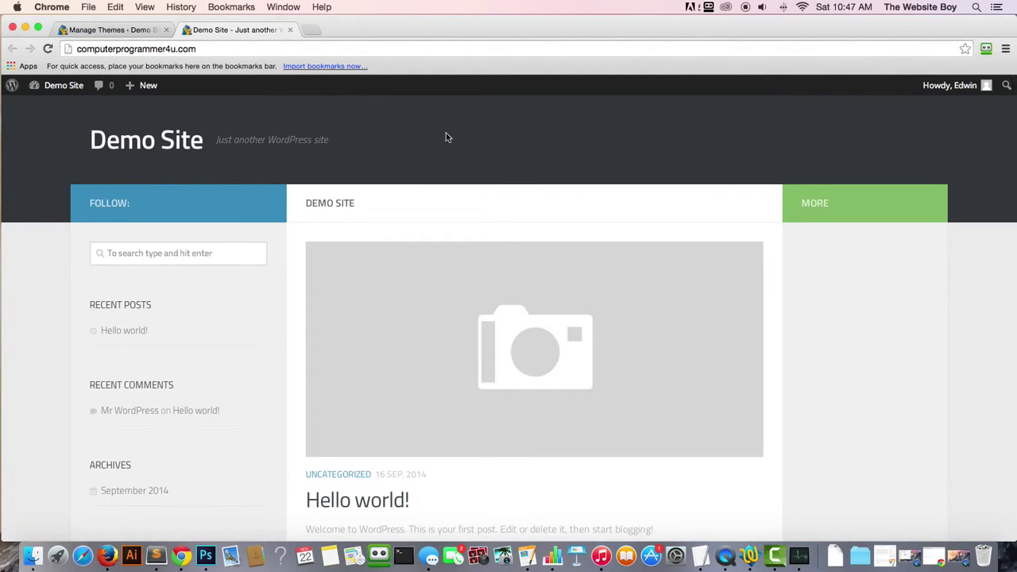
{"action": "scroll", "coordinate": [626, 265], "scroll_direction": "up", "scroll_amount": 3}
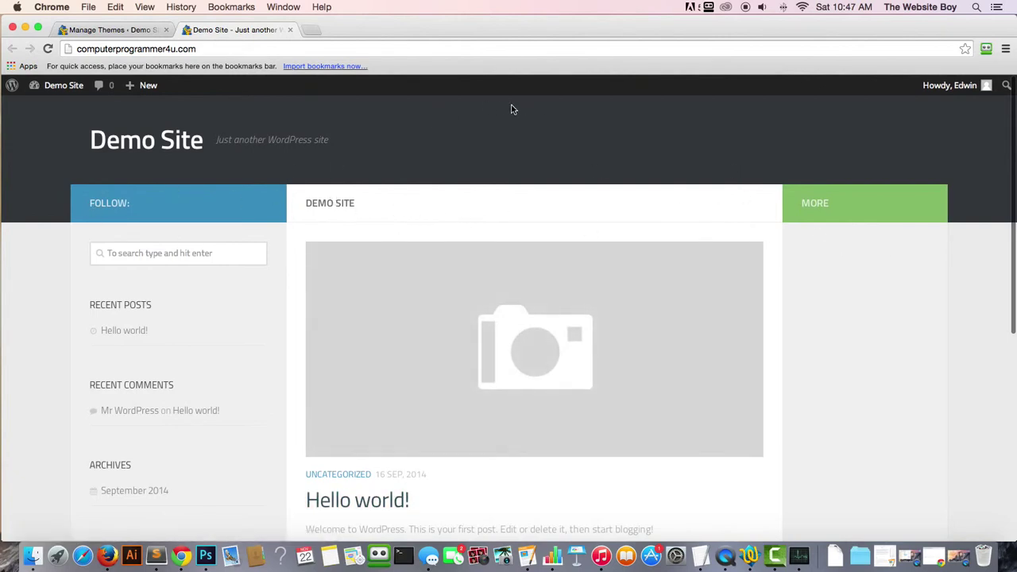
{"action": "left_click", "coordinate": [125, 30]}
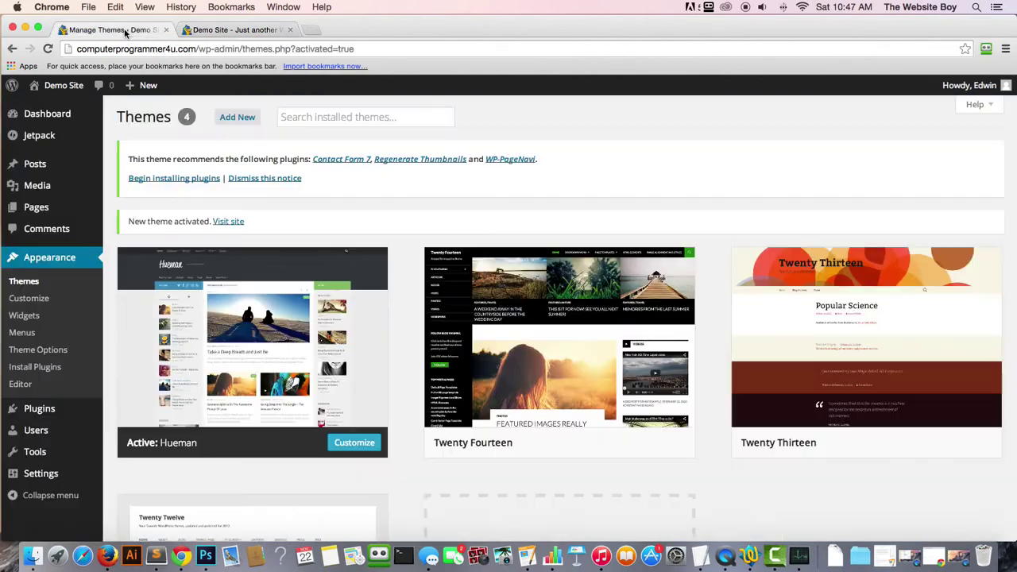
{"action": "left_click", "coordinate": [222, 31]}
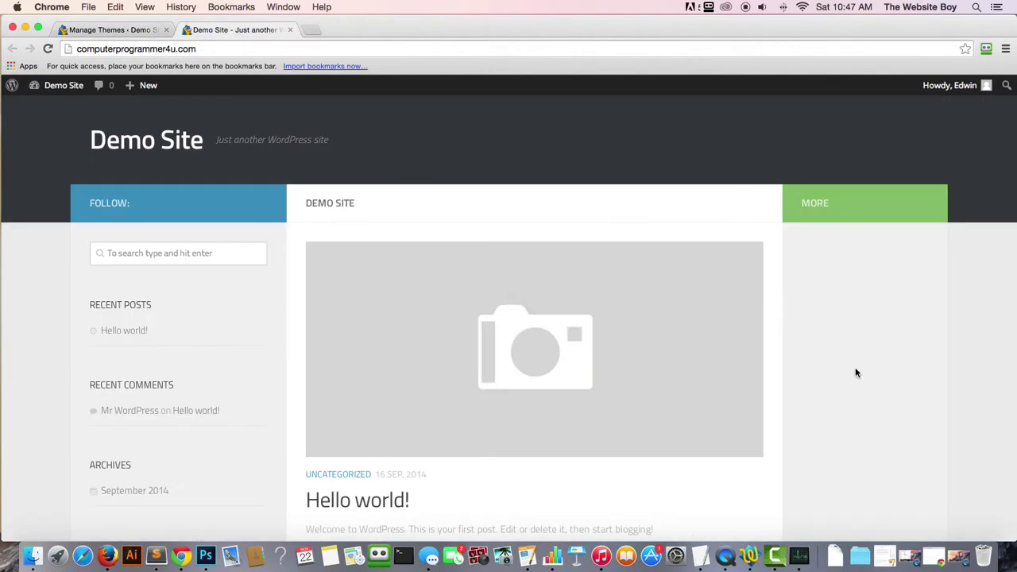
{"action": "scroll", "coordinate": [990, 352], "scroll_direction": "down", "scroll_amount": 5}
{"action": "scroll", "coordinate": [990, 352], "scroll_direction": "up", "scroll_amount": 5}
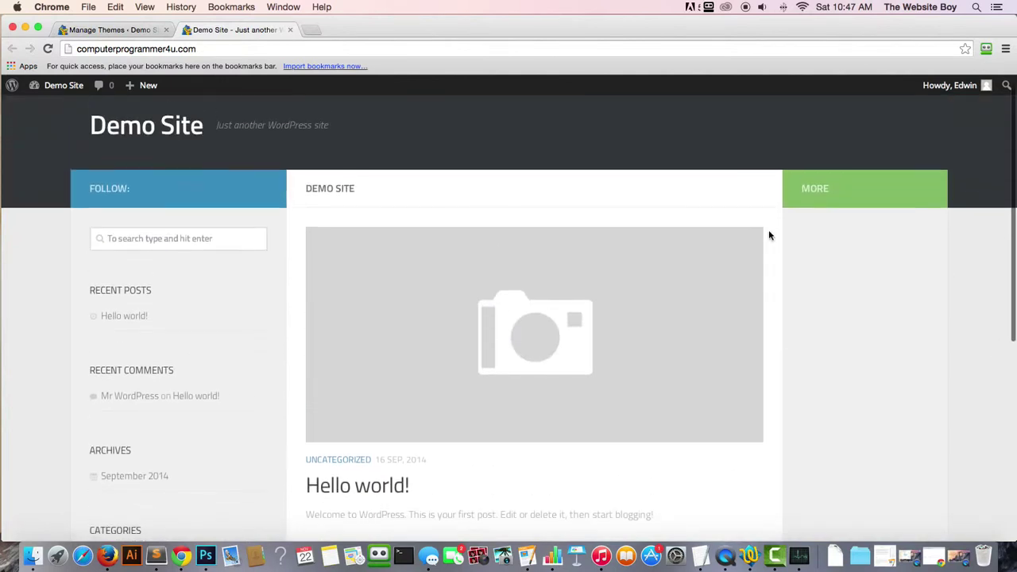
{"action": "left_click_drag", "start_coordinate": [364, 201], "coordinate": [276, 196]}
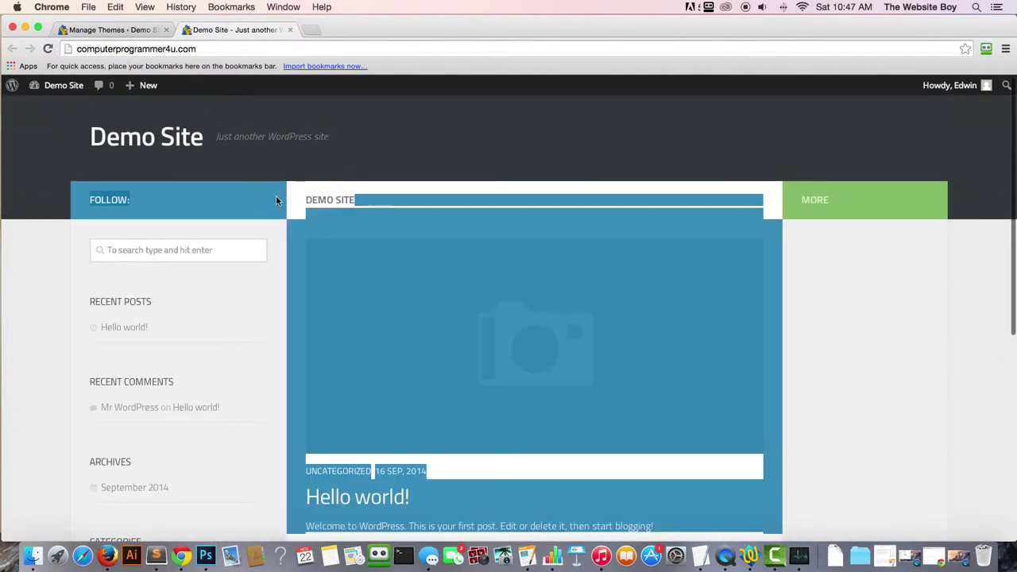
{"action": "left_click", "coordinate": [333, 193]}
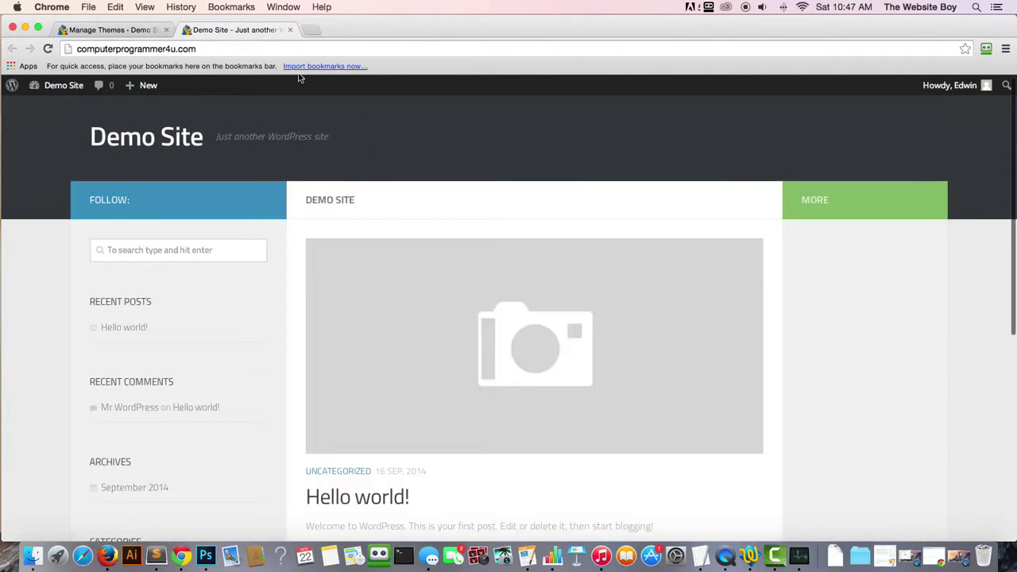
- Create a navigation menu named "Main Menu", assign it to the Topbar theme location and save it
{"action": "left_click", "coordinate": [151, 31]}
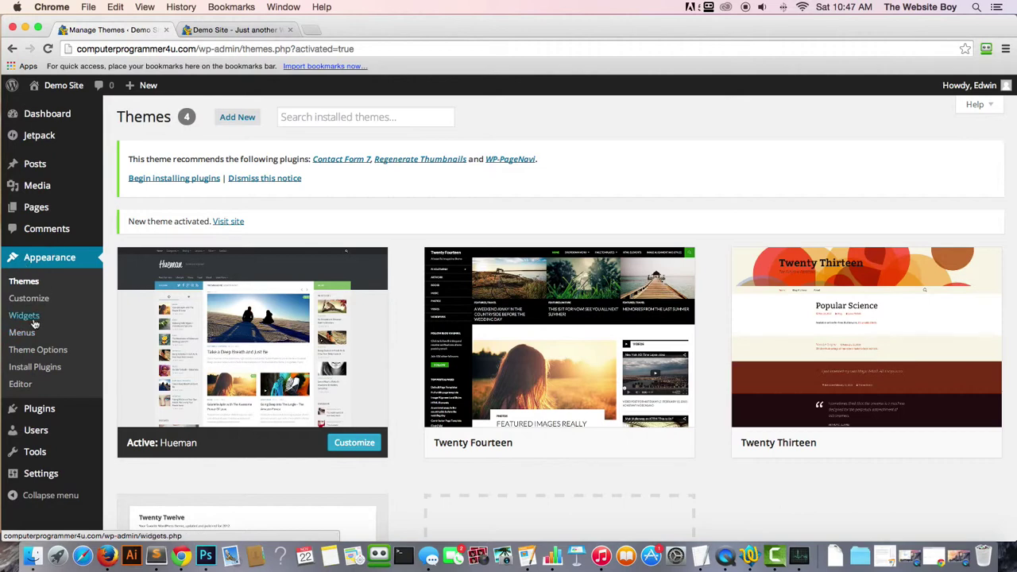
{"action": "scroll", "coordinate": [25, 337], "scroll_direction": "down", "scroll_amount": 2}
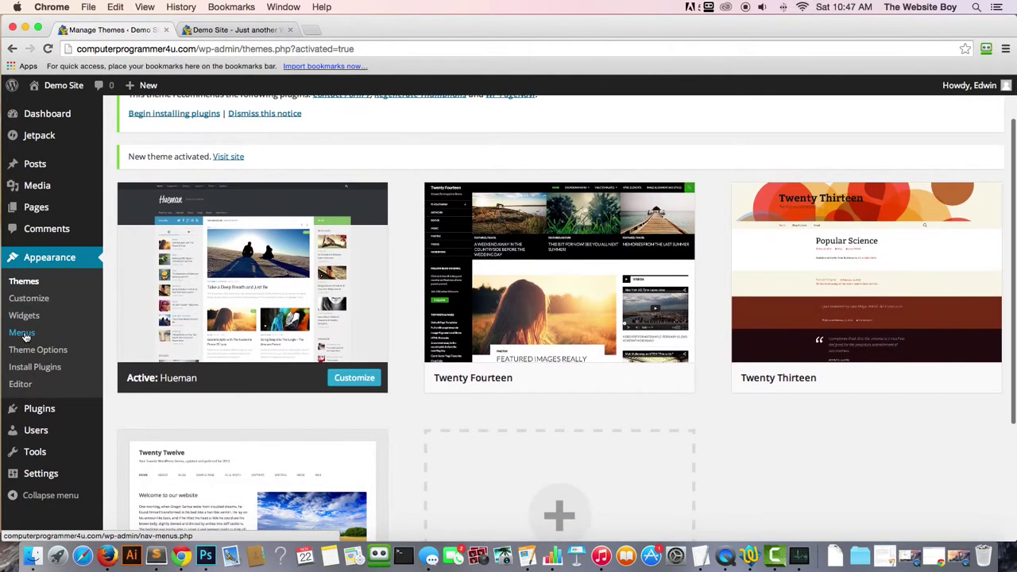
{"action": "left_click", "coordinate": [25, 337]}
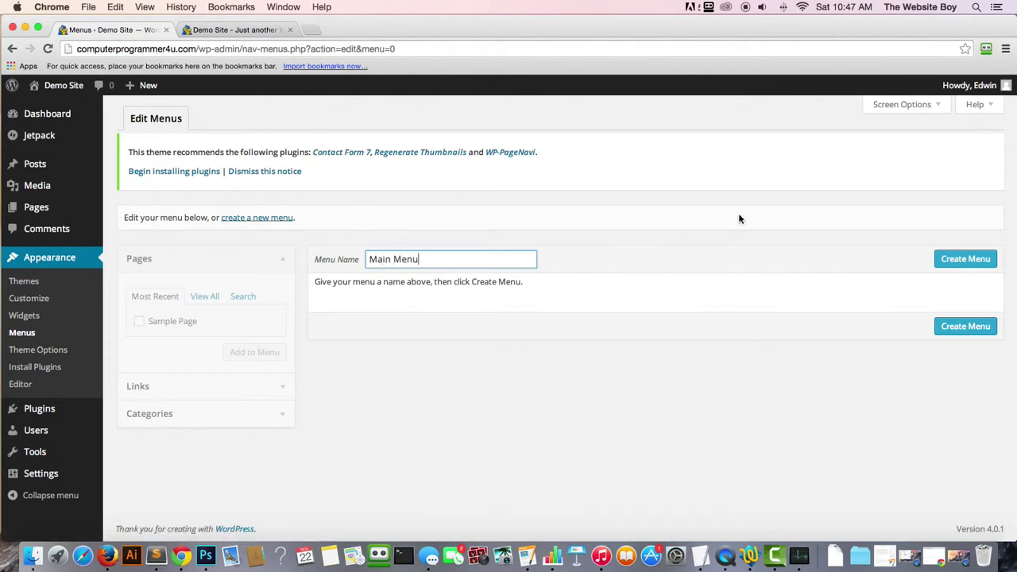
{"action": "left_click", "coordinate": [969, 332]}
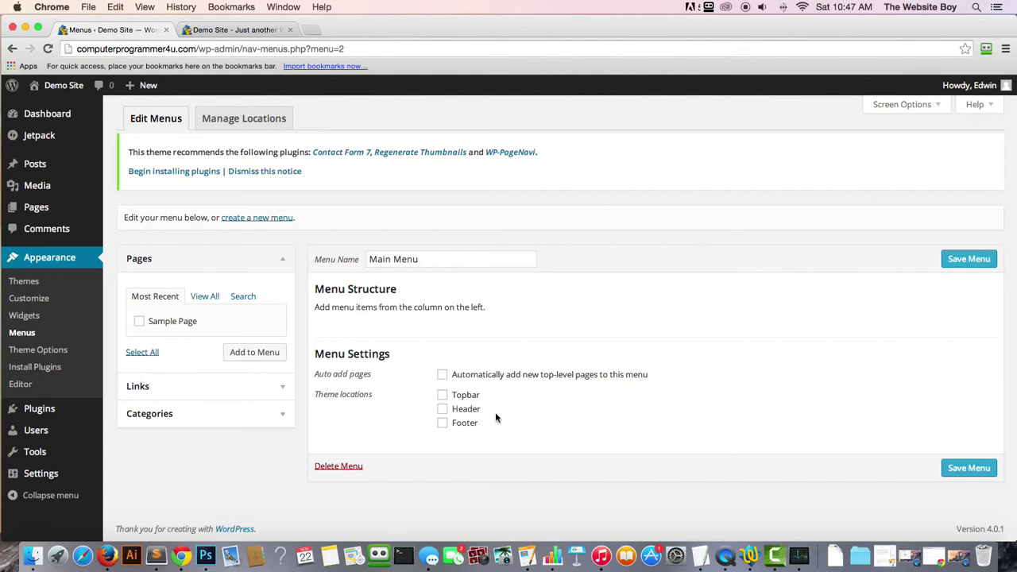
{"action": "left_click", "coordinate": [443, 396]}
{"action": "left_click", "coordinate": [968, 468]}
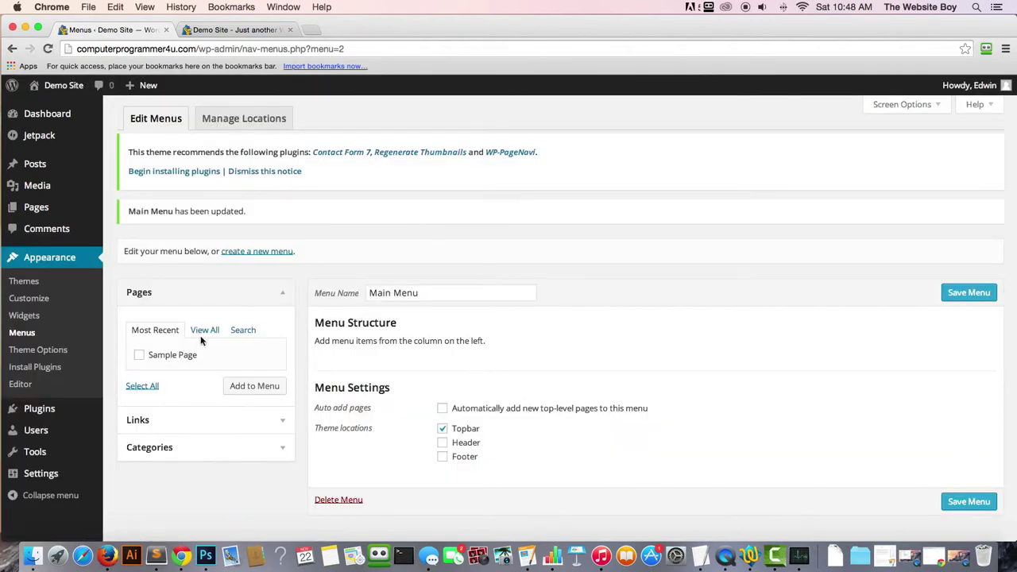
- Move the page "Sample Page" to the trash, delete it permanently and return to the list of all pages
{"action": "left_click", "coordinate": [36, 213]}
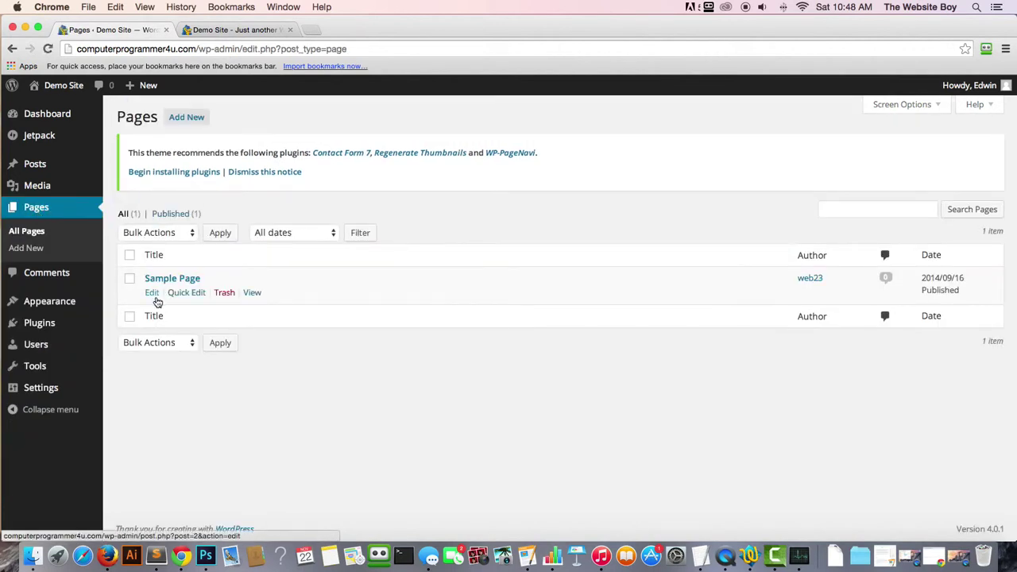
{"action": "left_click", "coordinate": [224, 293]}
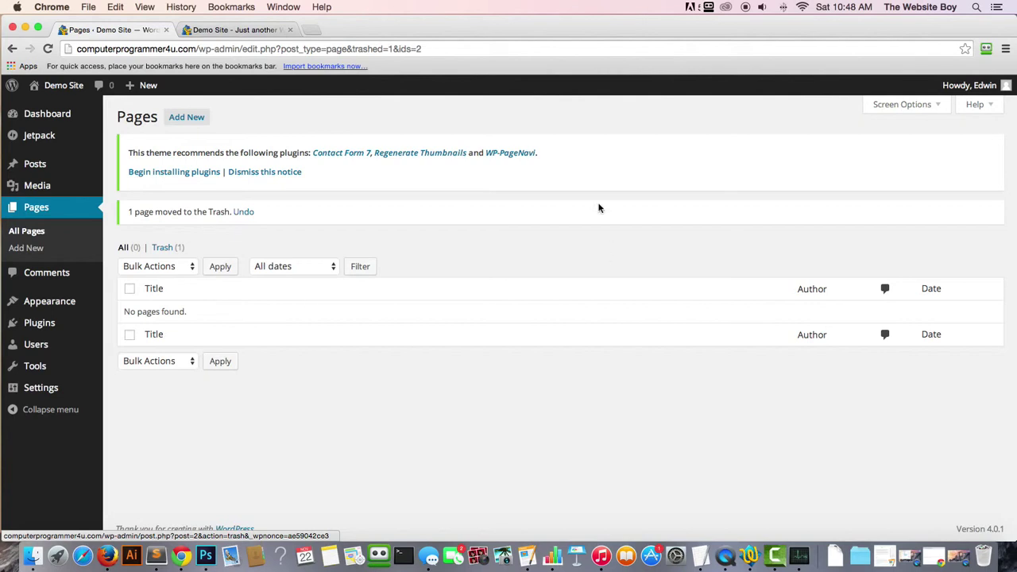
{"action": "left_click", "coordinate": [165, 248]}
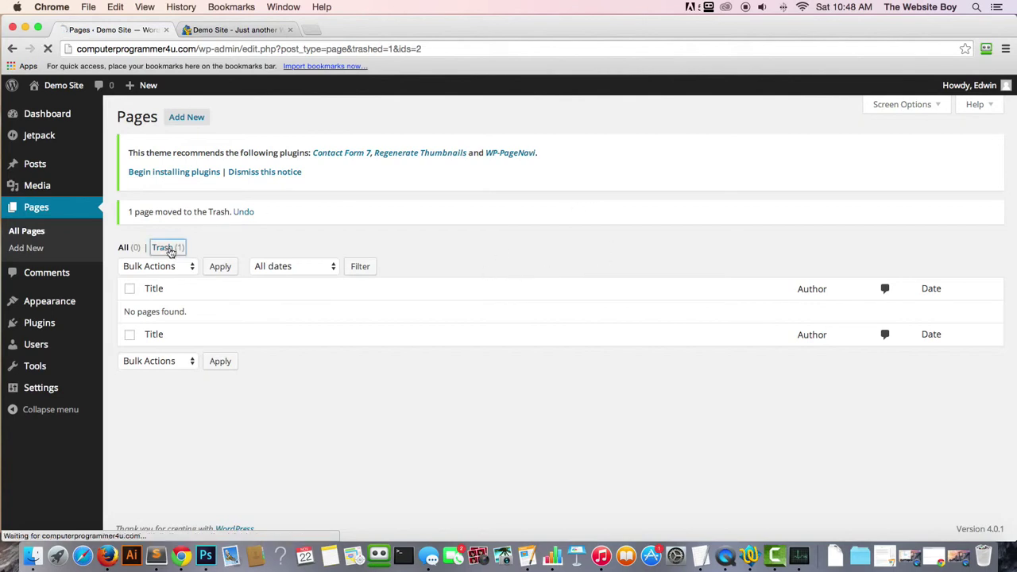
{"action": "left_click", "coordinate": [211, 293]}
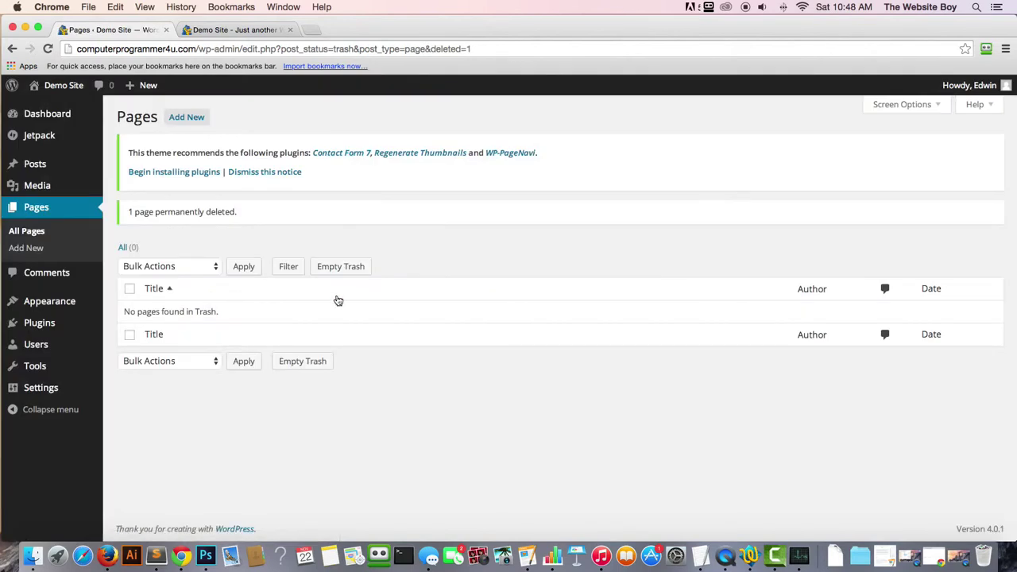
{"action": "left_click", "coordinate": [48, 208]}
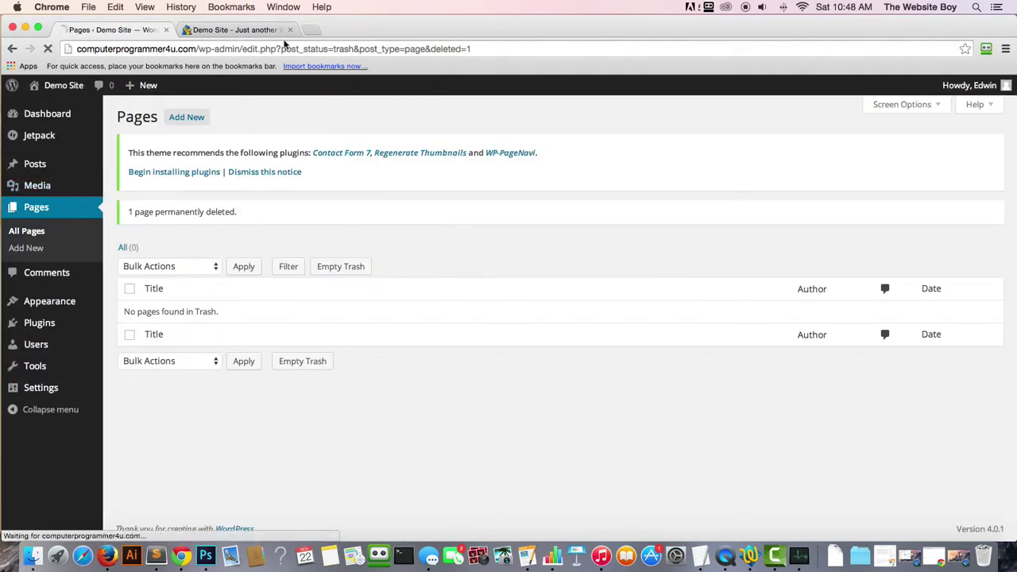
- Refresh the public front page and check its header area and post content with the sample page removed
{"action": "left_click", "coordinate": [236, 32]}
{"action": "left_click", "coordinate": [48, 48]}
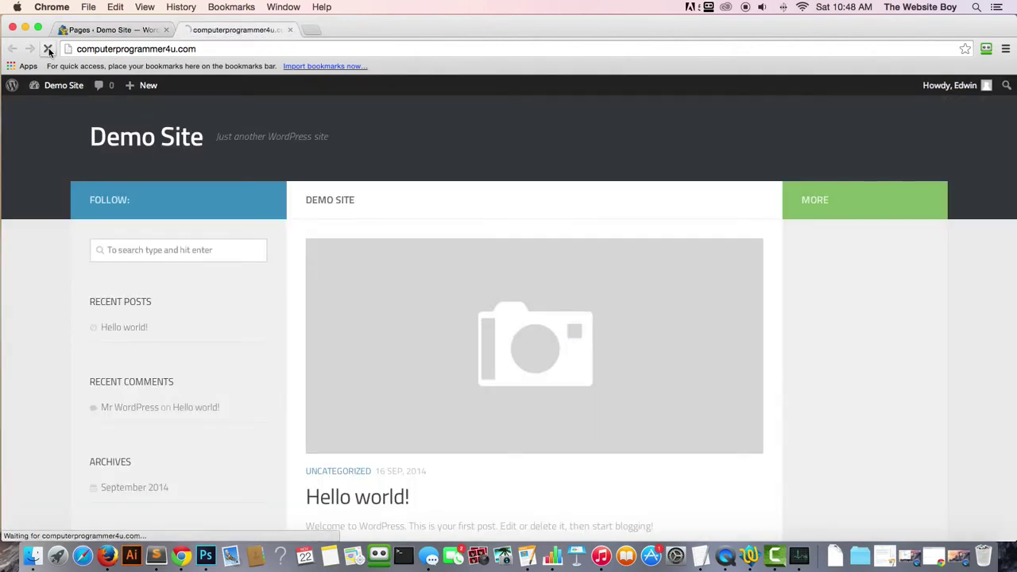
{"action": "left_click", "coordinate": [139, 32]}
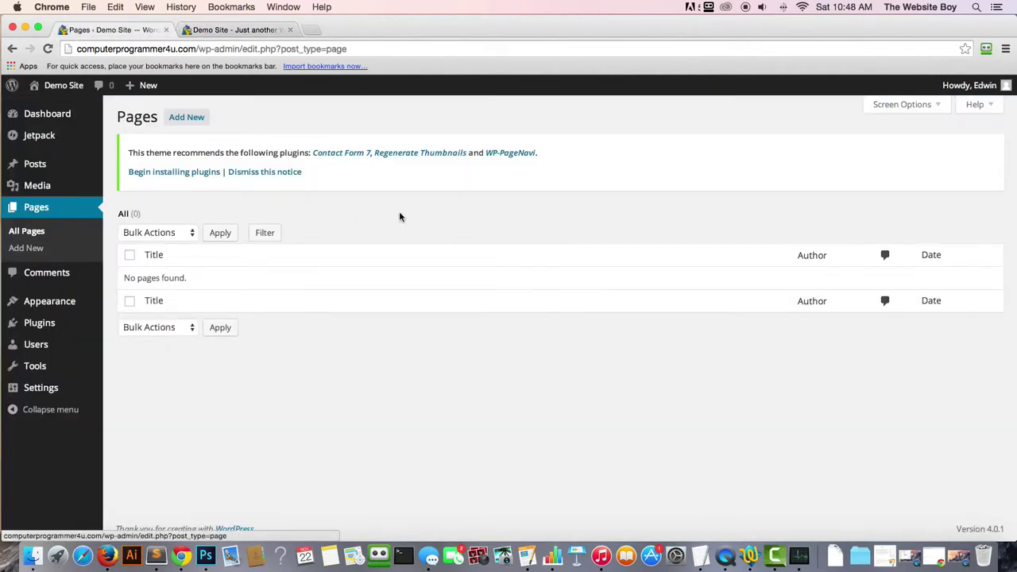
{"action": "left_click", "coordinate": [242, 30]}
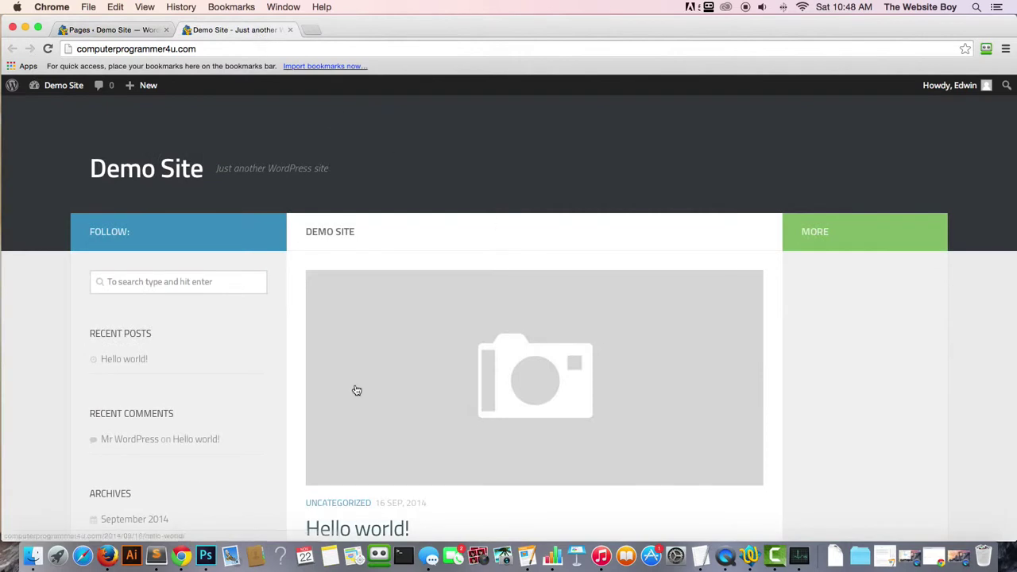
{"action": "scroll", "coordinate": [939, 345], "scroll_direction": "down", "scroll_amount": 2}
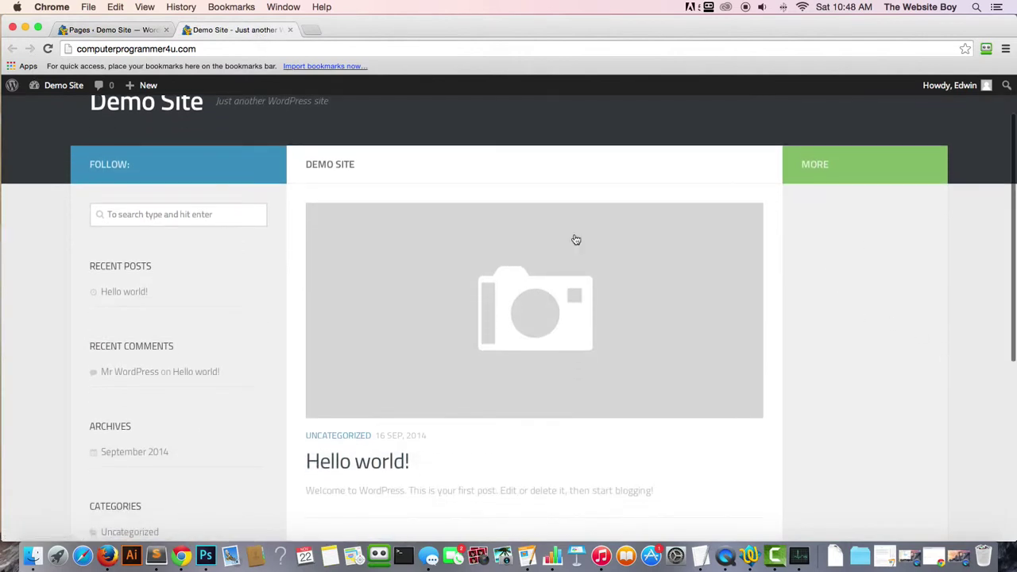
{"action": "scroll", "coordinate": [429, 257], "scroll_direction": "up", "scroll_amount": 2}
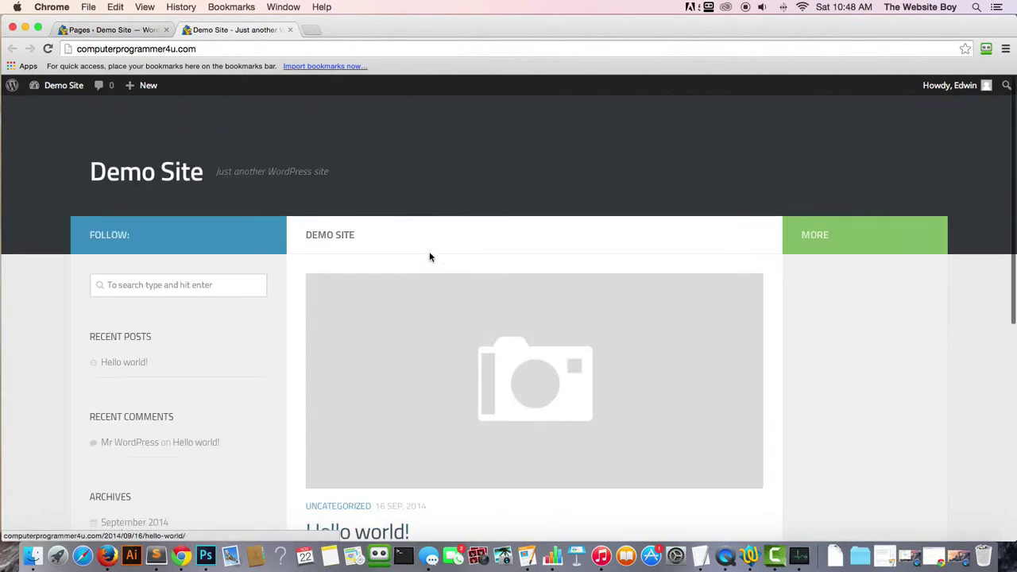